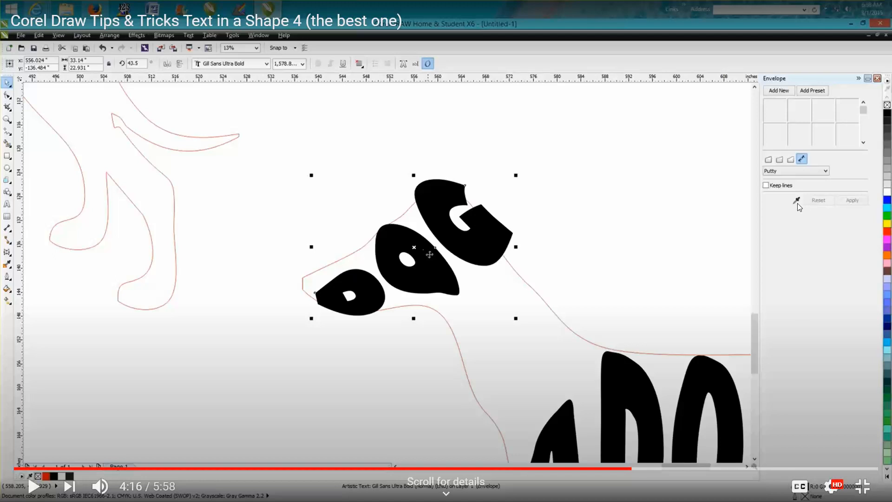
Leave the full-screen video, switch to spaniel.cdr in CorelDRAW, and open the Envelope effect settings.
left_click(862, 486)
mouse_move(273, 495)
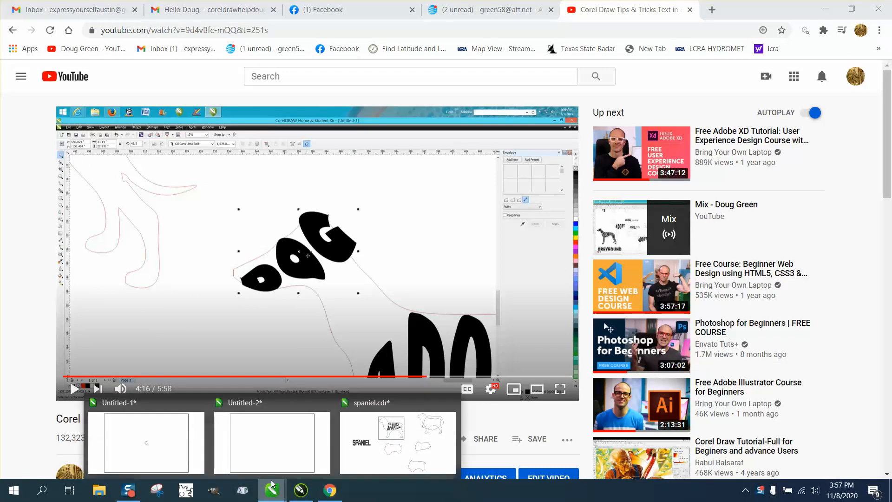
left_click(395, 446)
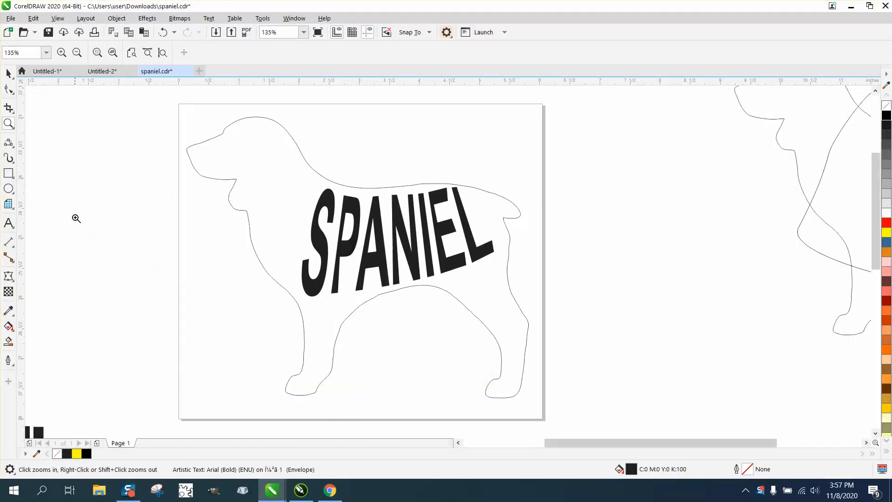
left_click(147, 19)
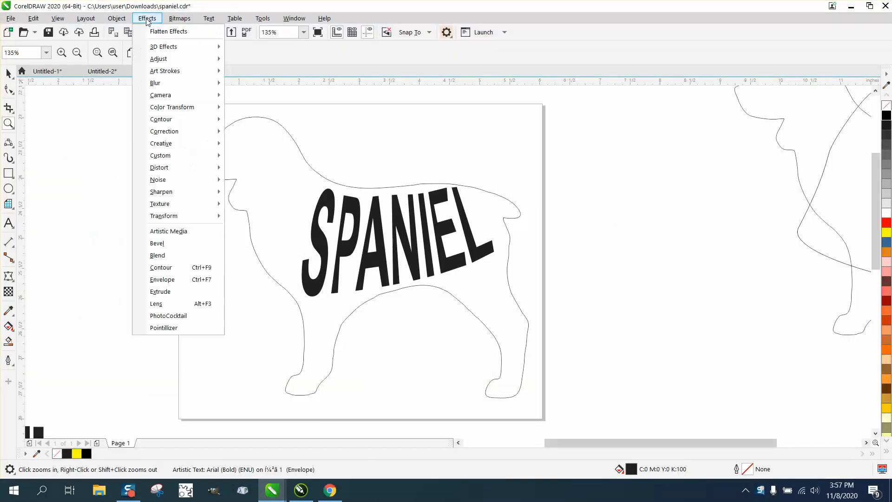
left_click(163, 280)
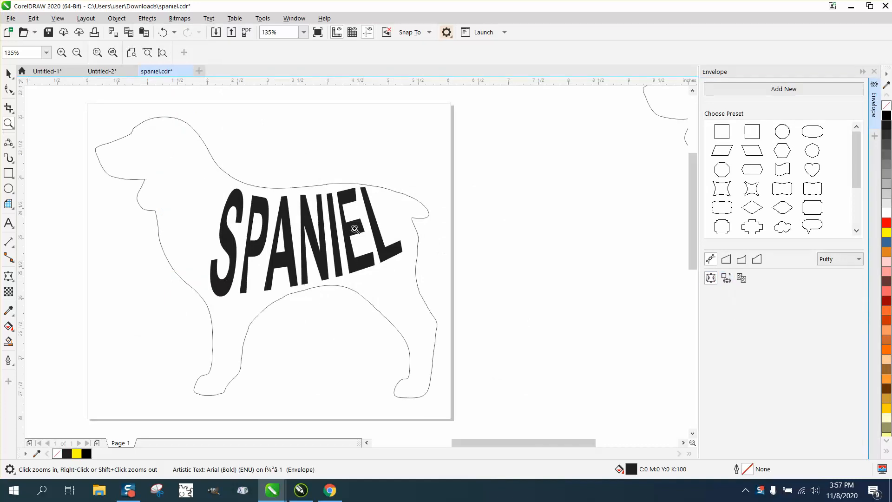
Move the undistorted SPANIEL text to the left of the page and place the dog-body outline directly beneath it.
scroll(343, 227, "down", 2)
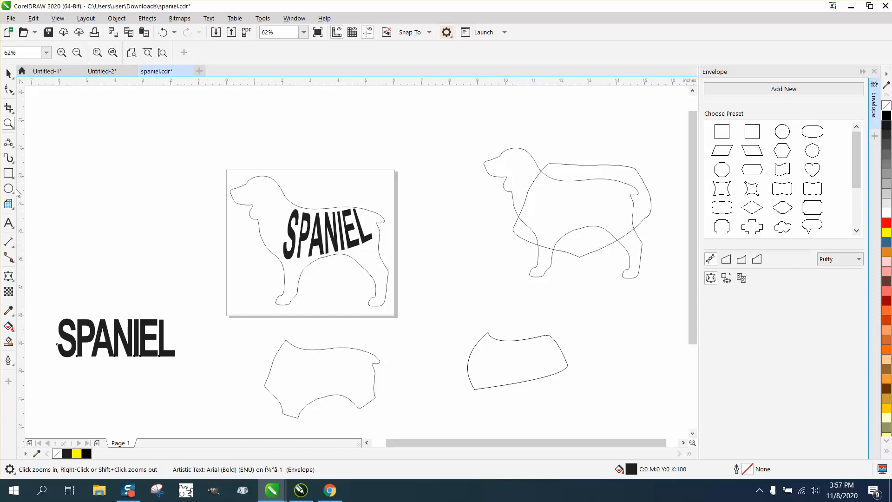
left_click(8, 74)
left_click_drag(140, 339, 147, 218)
left_click_drag(316, 378, 117, 274)
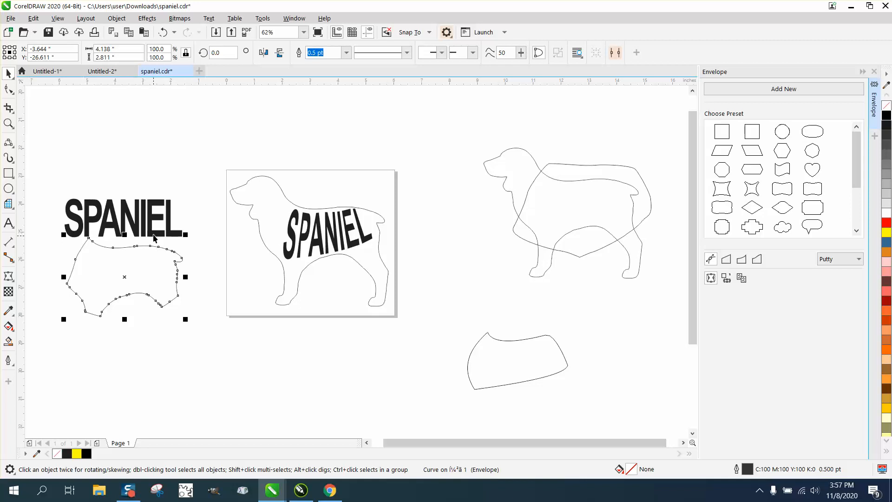
Try to shape the undistorted SPANIEL text with an envelope made from the dog-body outline, and undo it.
left_click(171, 215)
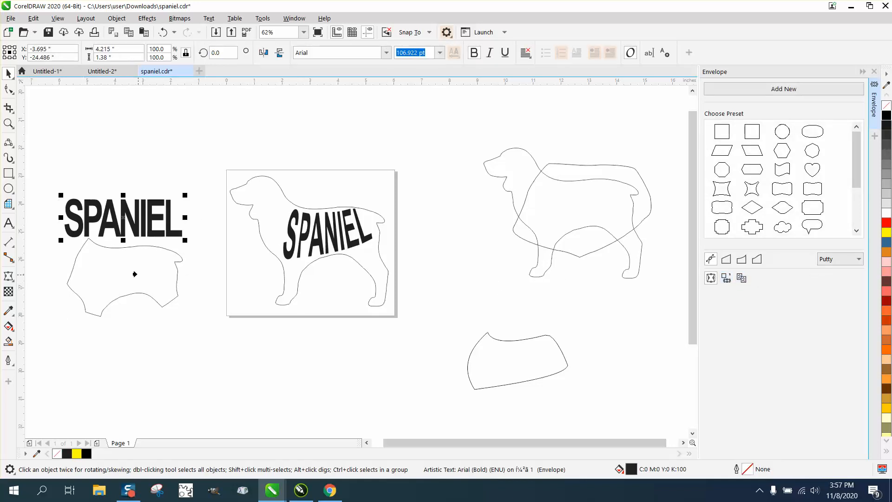
left_click(124, 273)
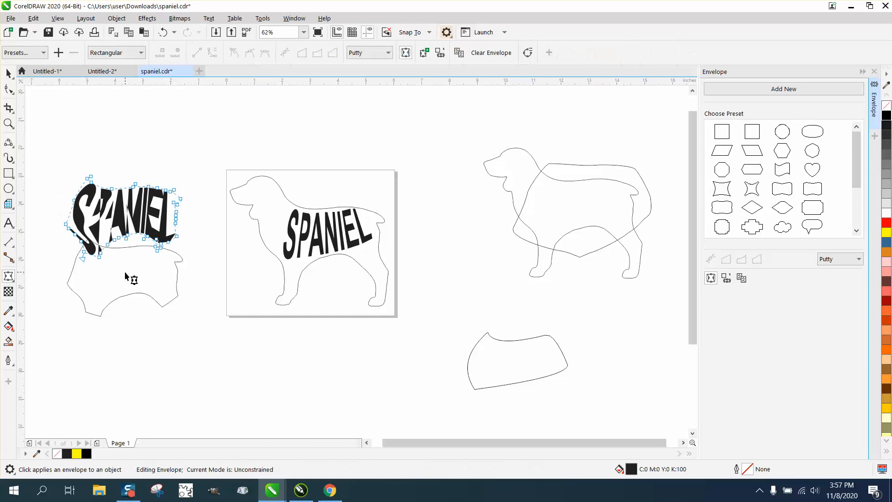
left_click(8, 125)
left_click_drag(63, 179, 294, 301)
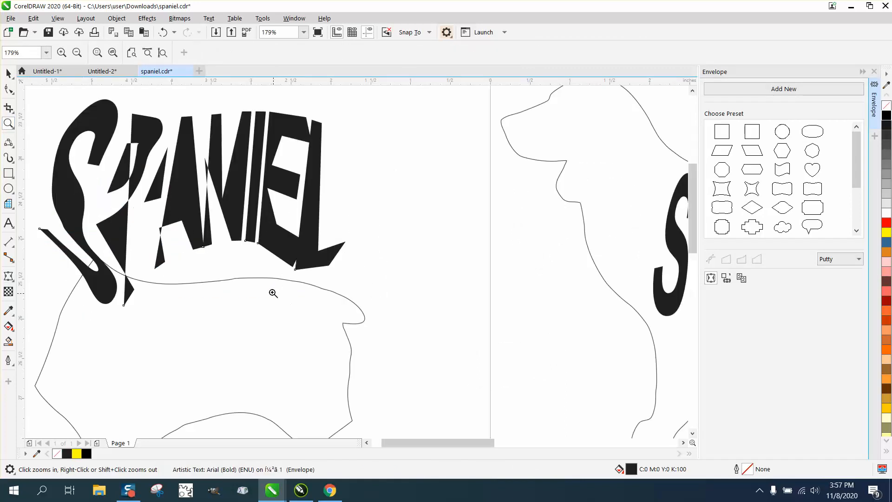
left_click(163, 32)
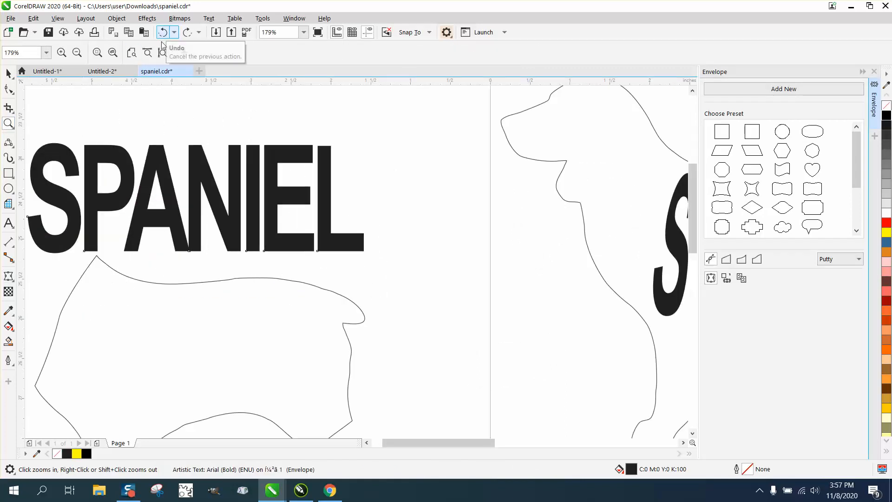
Delete the large angular curve overlapping the second dog outline to the right of the page.
right_click(115, 131)
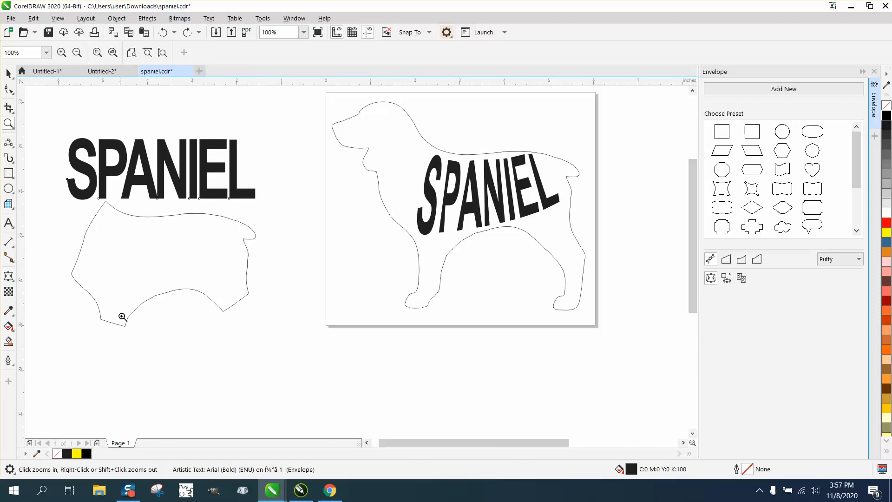
right_click(145, 276)
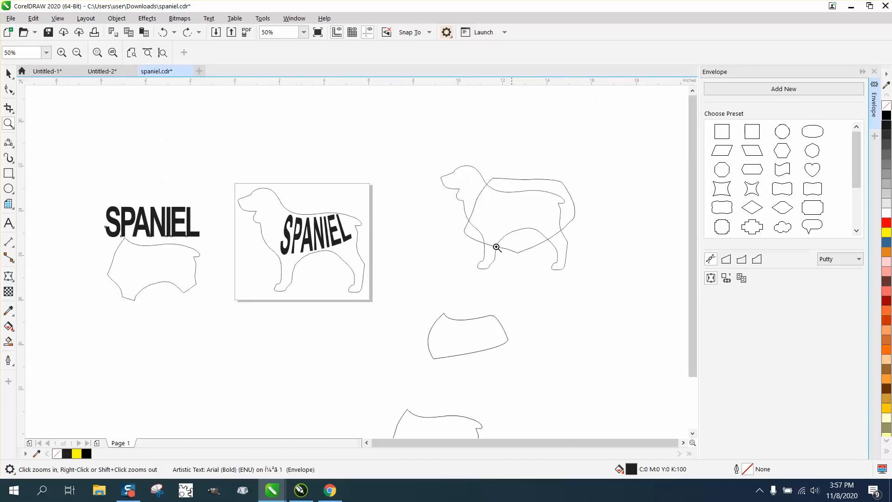
left_click(8, 73)
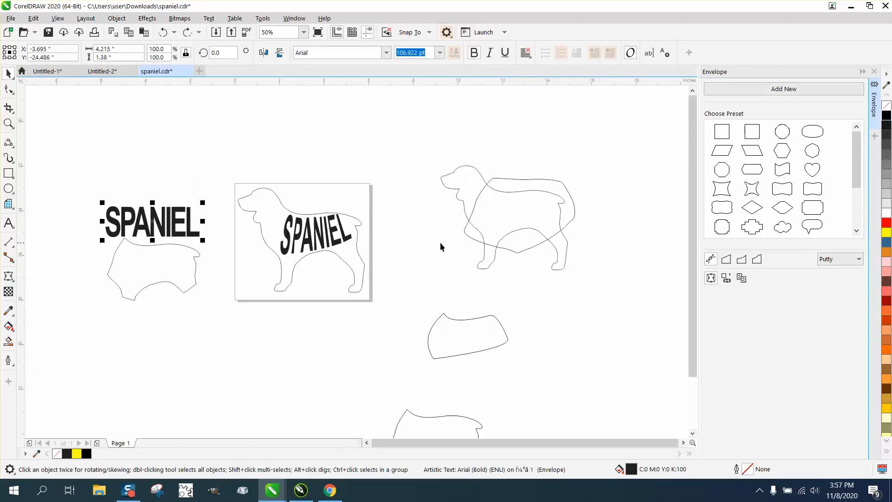
left_click(466, 240)
left_click(471, 237)
key("Delete")
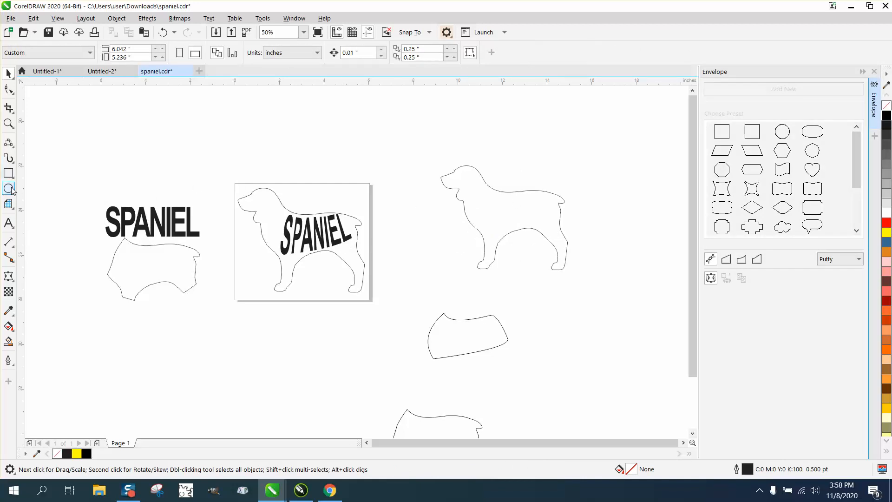
Draw four connected 3-point curves inside the second dog's body, enclosing a text area about 3.7 by 1.8 inches.
left_click(12, 144)
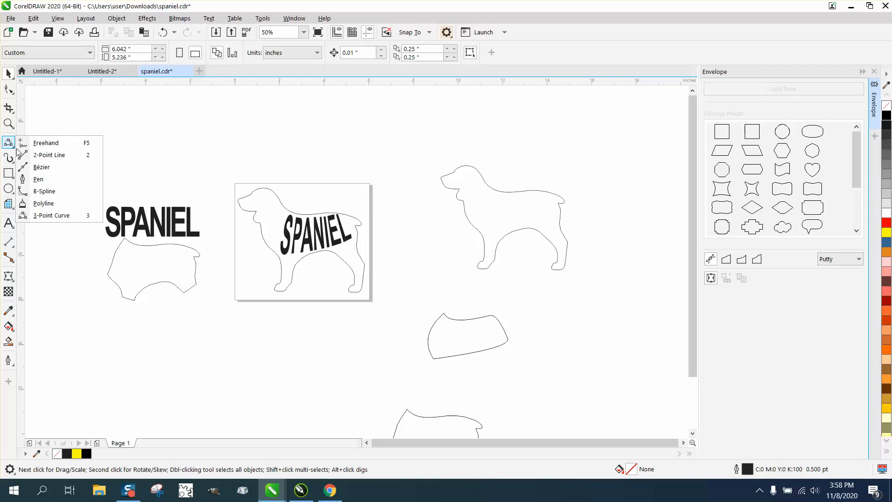
left_click(52, 216)
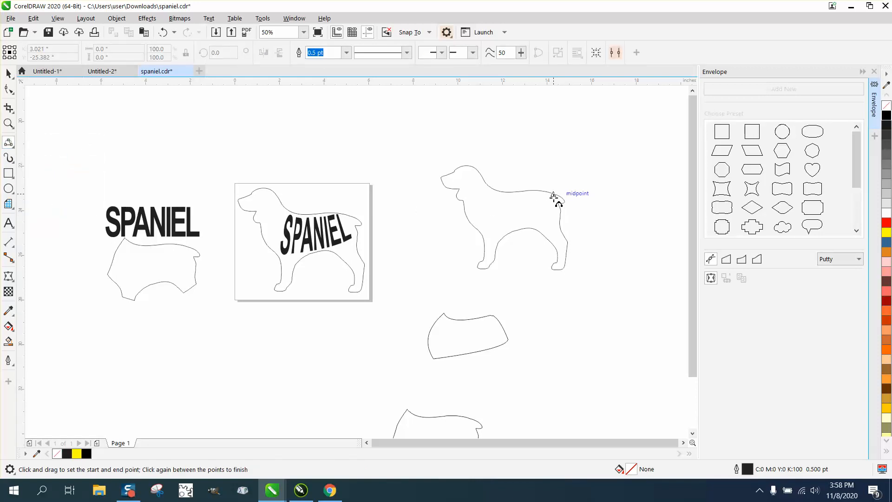
left_click_drag(553, 195, 484, 194)
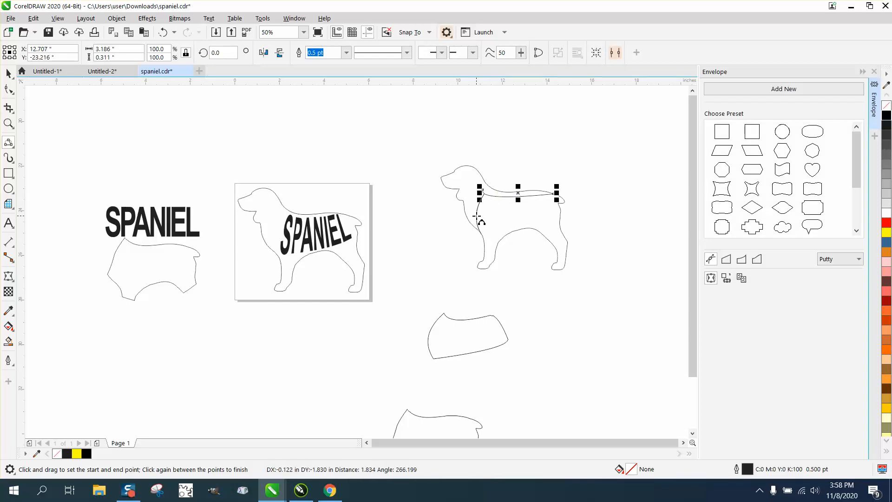
left_click(483, 233)
mouse_move(483, 236)
left_mouse_down()
mouse_move(560, 235)
mouse_move(564, 227)
mouse_move(548, 228)
mouse_move(559, 226)
mouse_move(555, 194)
left_mouse_up()
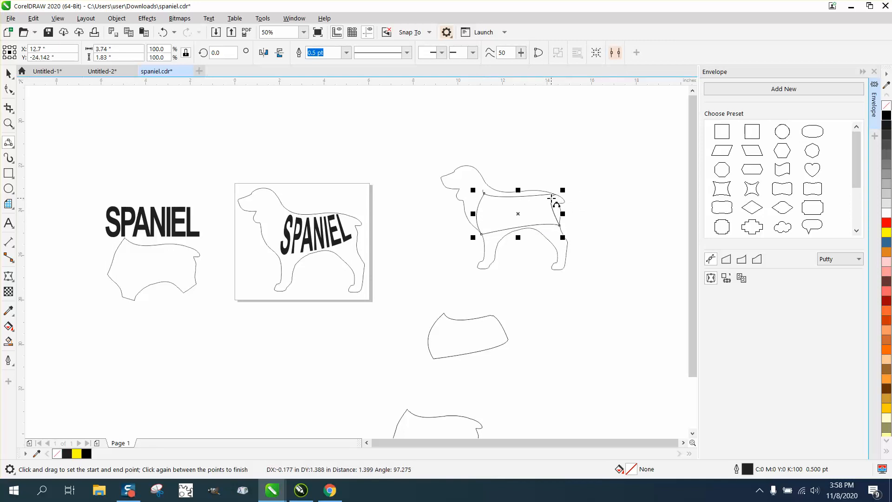
left_click(551, 198)
Fill the area enclosed by the four curves in the dog's body with black using Smart Fill.
left_click(8, 123)
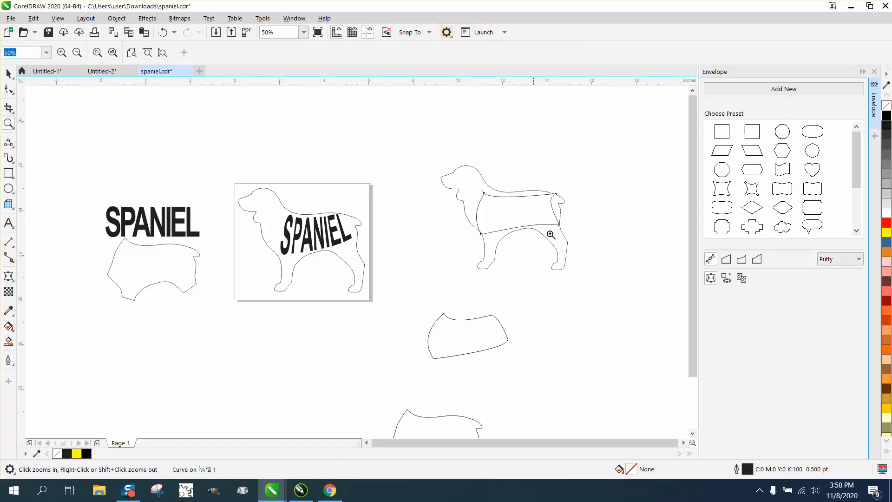
left_click_drag(470, 185, 633, 275)
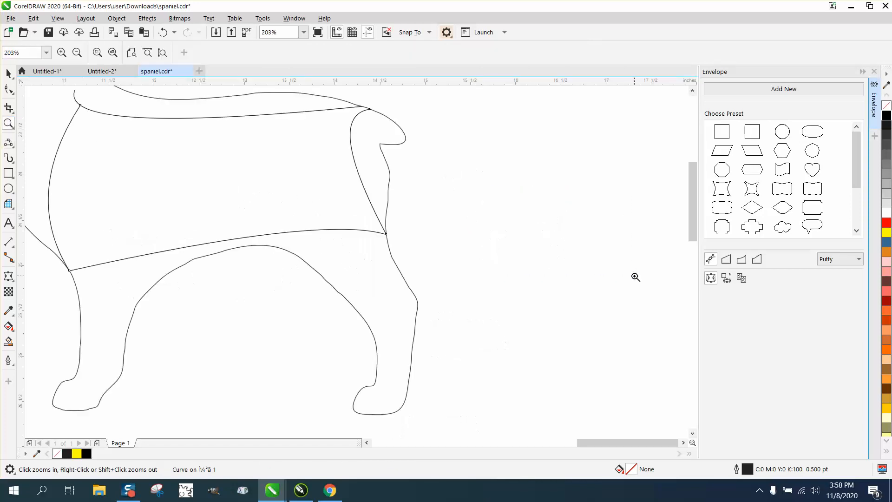
right_click(380, 258)
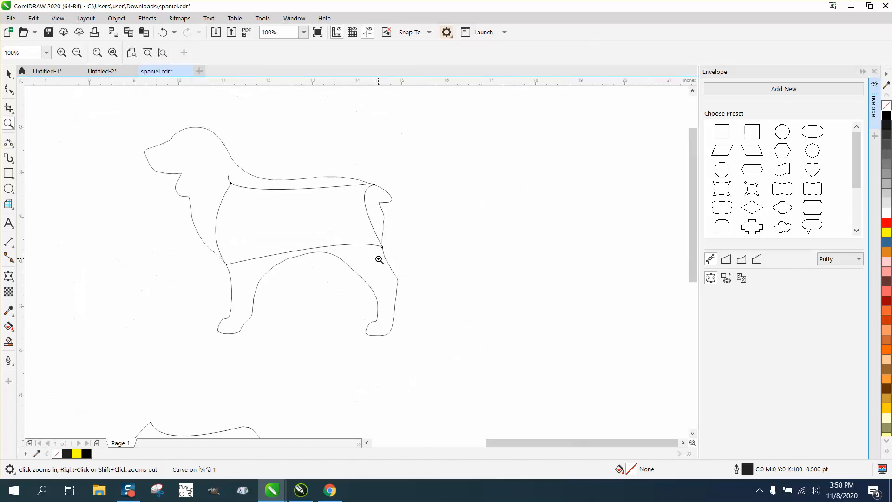
right_click(301, 228)
left_click(8, 341)
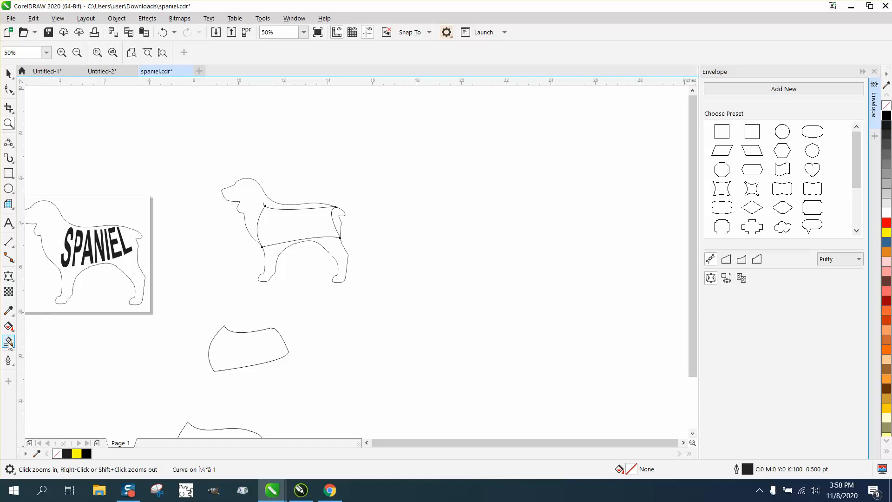
left_click(321, 225)
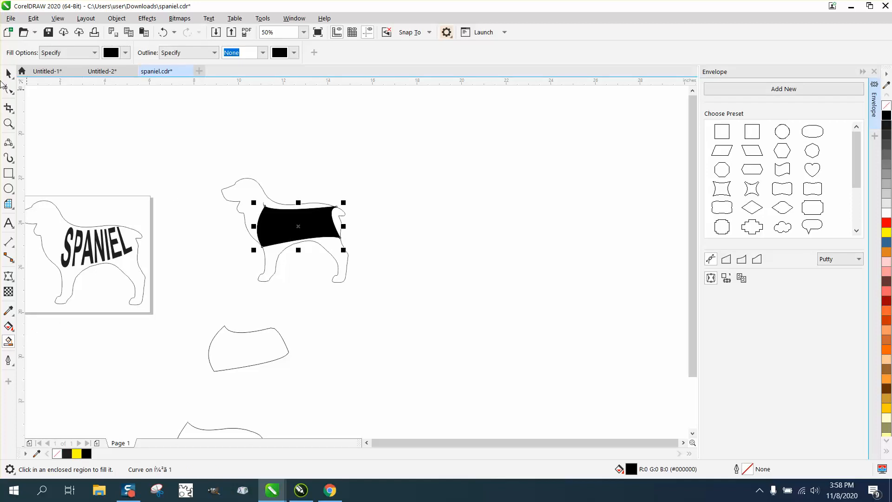
Nudge the black body panel 5 inches to the right, out of the dog, and replace its fill with a black outline.
left_click(8, 73)
left_click(329, 117)
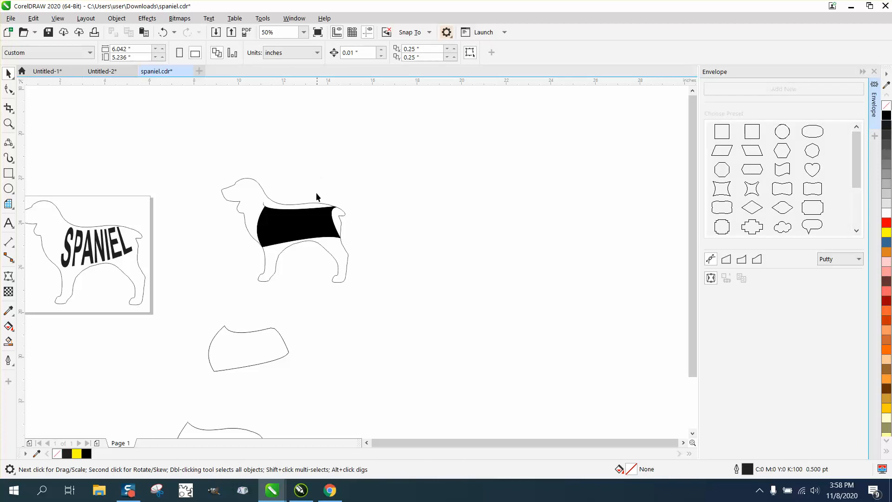
left_click(311, 215)
left_click(284, 154)
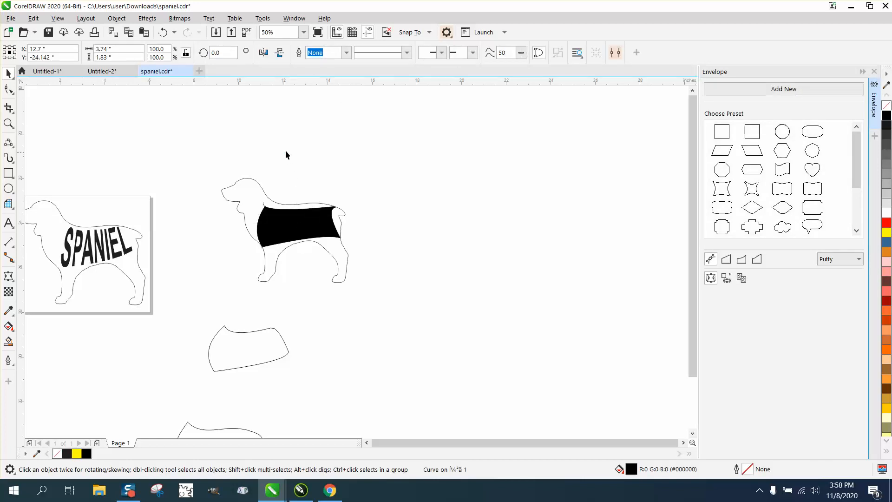
type("5")
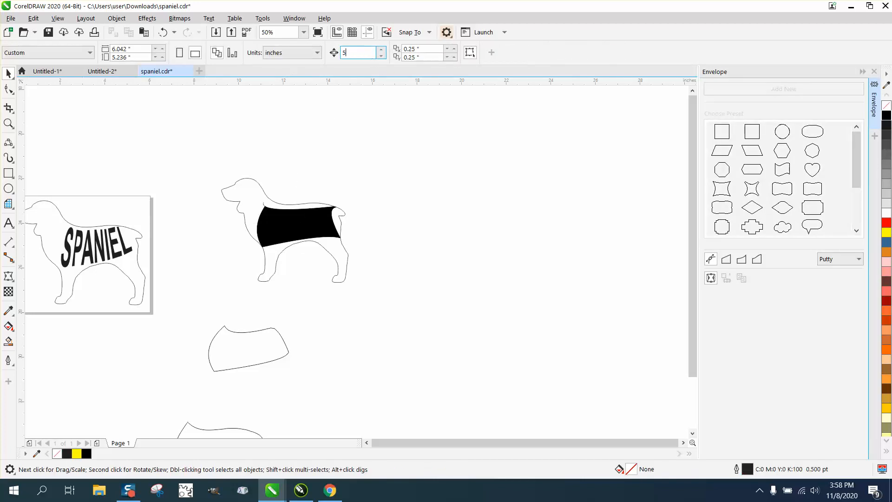
left_click(299, 225)
key("Right")
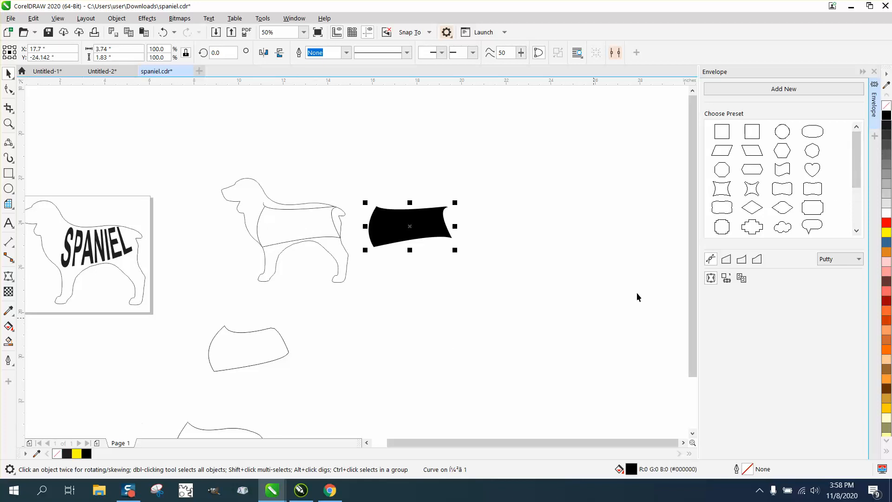
left_click(887, 106)
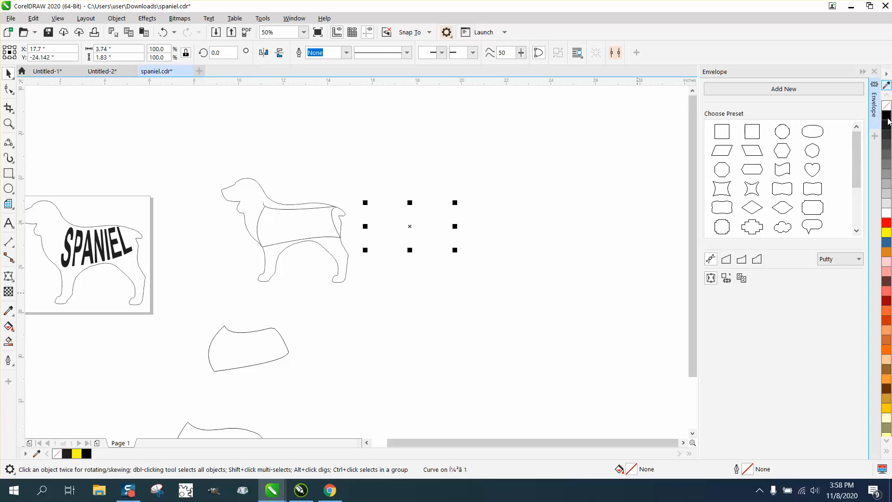
right_click(887, 117)
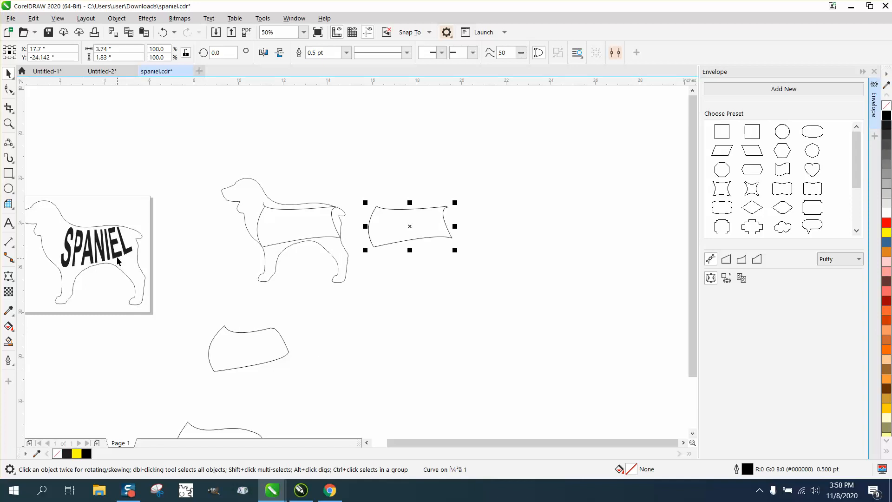
Move the distorted SPANIEL lettering off the page to below the second dog, and check the object type of both SPANIEL words.
left_click_drag(118, 259, 379, 316)
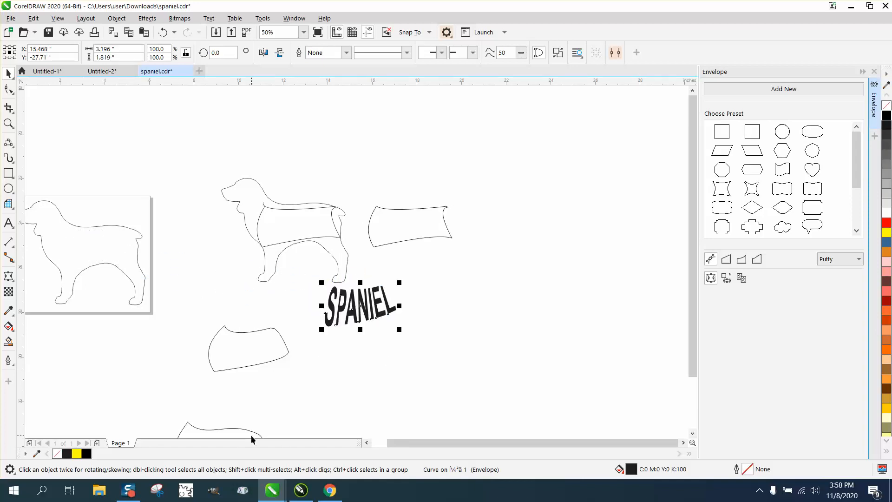
scroll(251, 436, "down", 1)
left_click(104, 344)
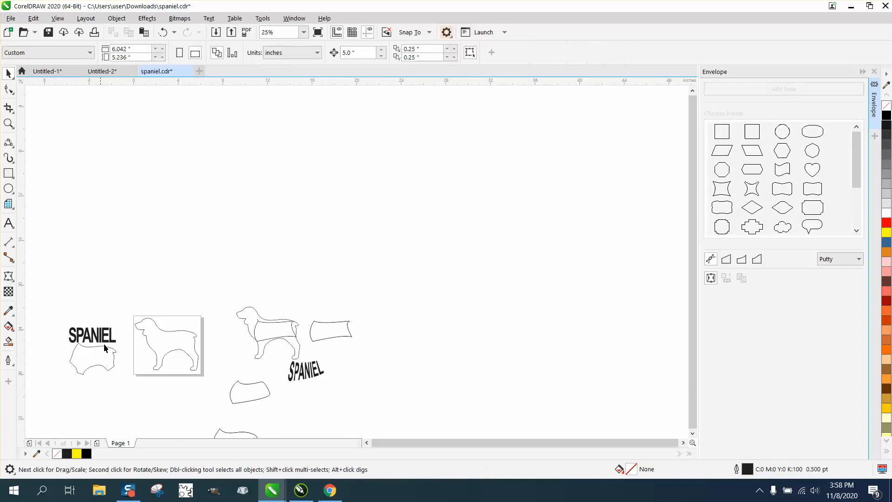
left_click(92, 340)
left_click(306, 384)
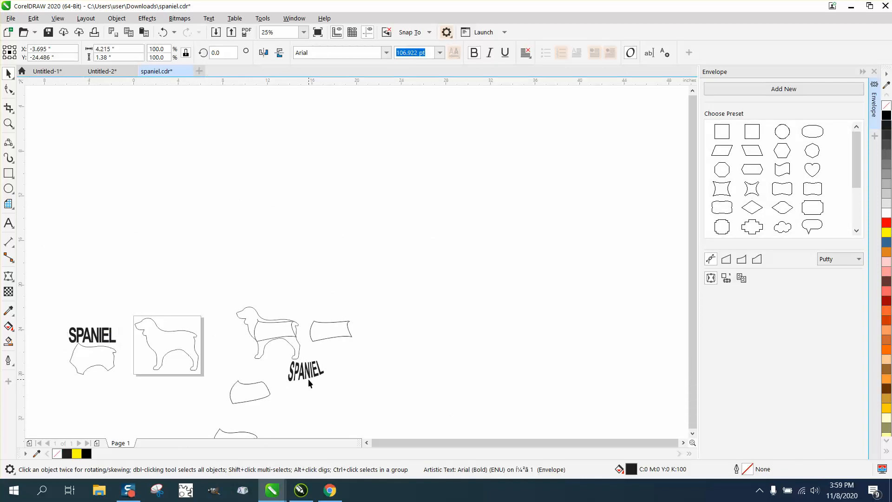
left_click(310, 379)
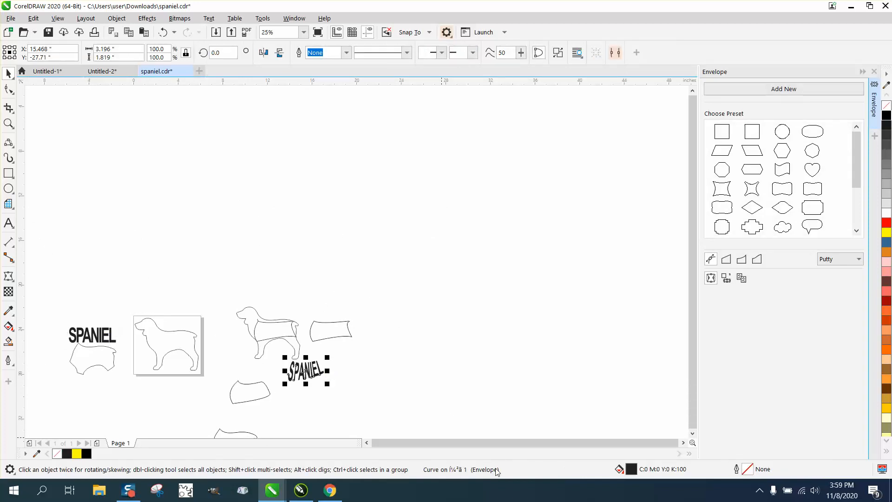
Add the word SPANIEL as bold Arial artistic text above the second dog, enlarged to about 9.3 inches wide.
left_click(8, 223)
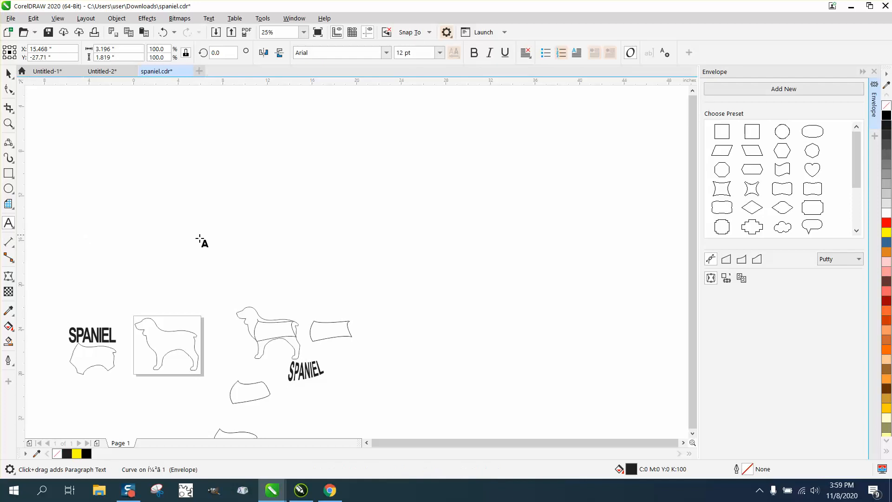
left_click(227, 252)
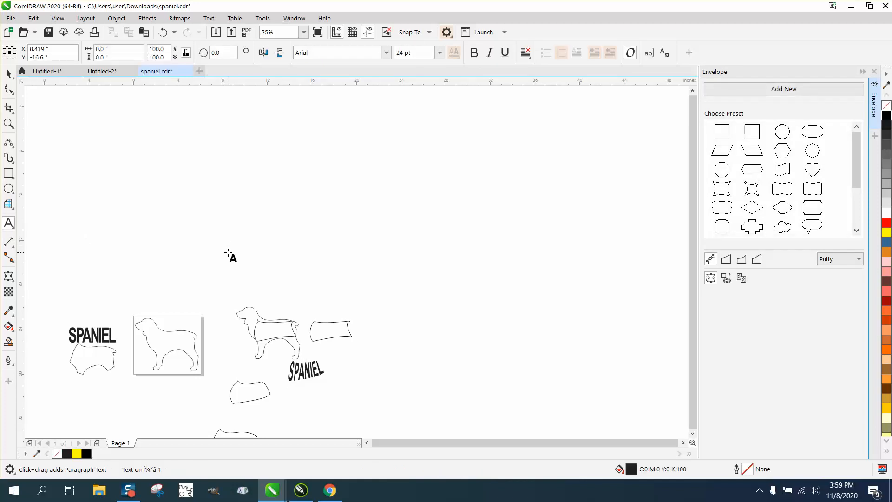
type("SPANIEL")
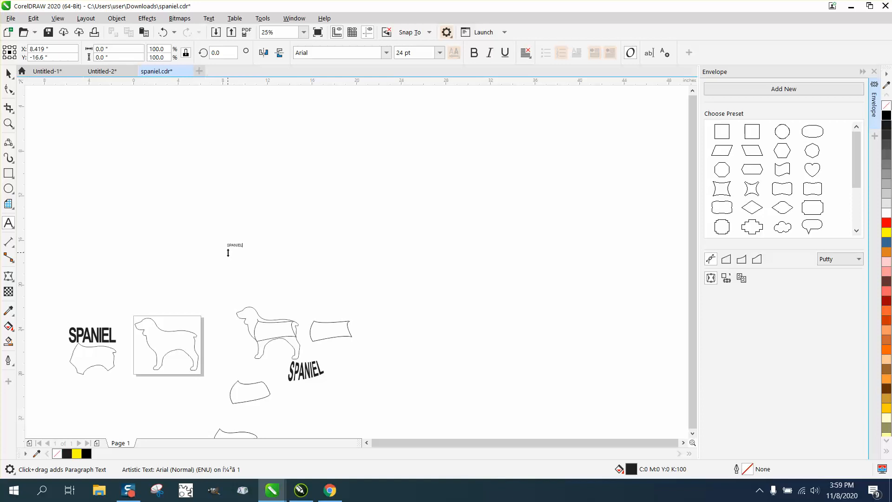
left_click_drag(243, 248, 332, 284)
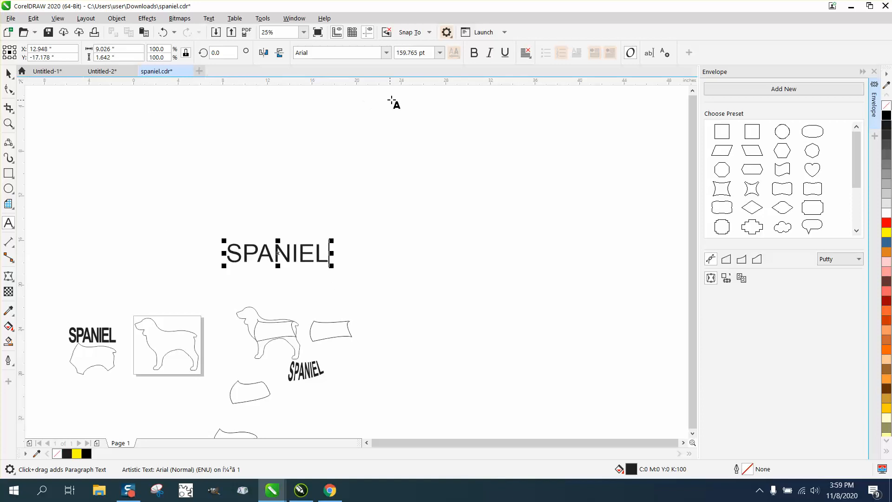
left_click(474, 52)
left_click(8, 73)
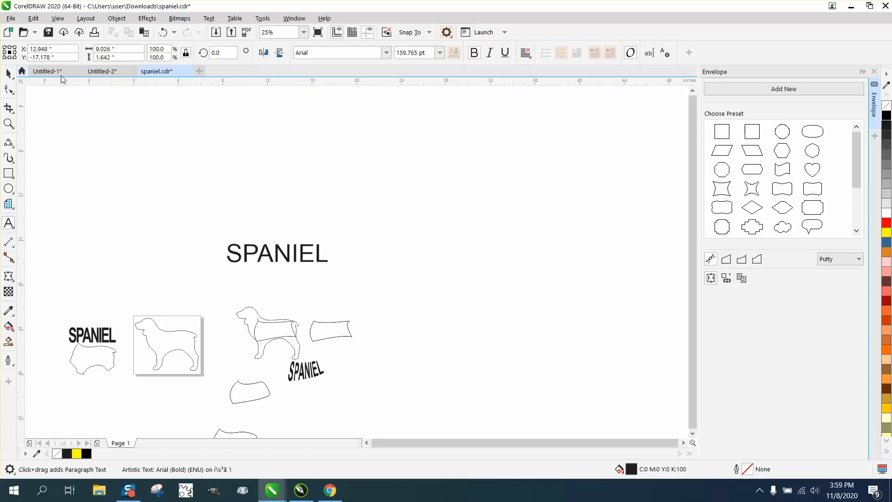
left_click(480, 55)
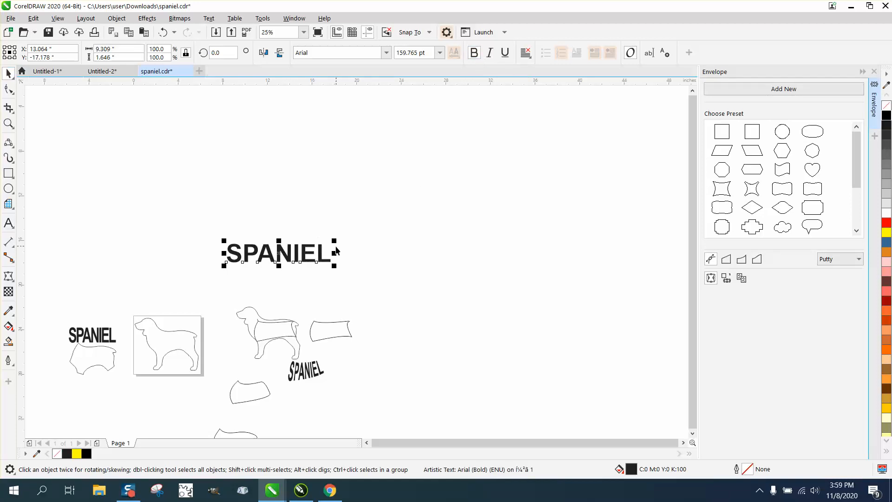
Shrink the new SPANIEL text and fit it over the separate curved panel, resizing it to about 3.3 by 1.2 inches.
left_click_drag(337, 240, 337, 333)
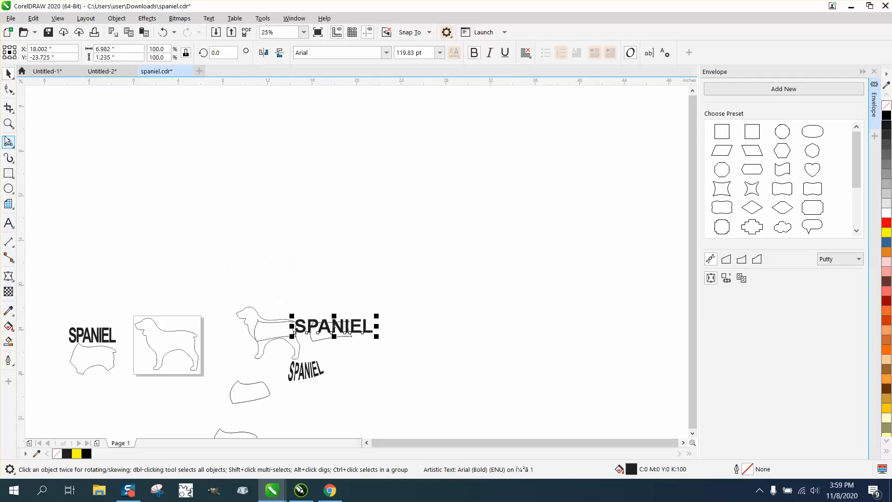
left_click(9, 124)
left_click_drag(291, 312, 422, 358)
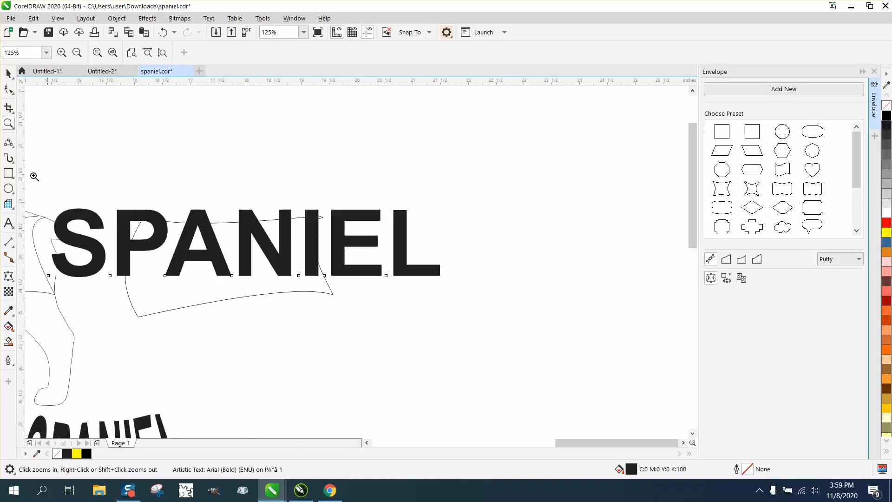
left_click(9, 73)
left_click_drag(52, 207, 127, 219)
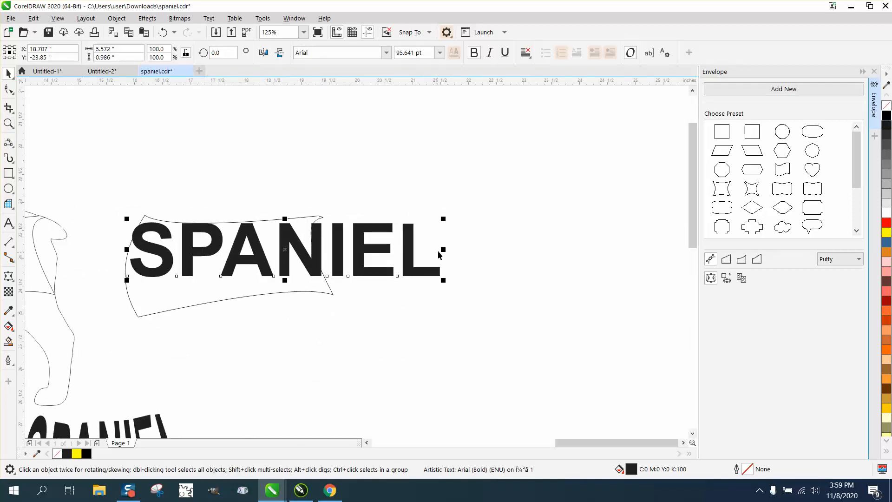
left_click_drag(443, 249, 318, 250)
left_click_drag(222, 280, 222, 292)
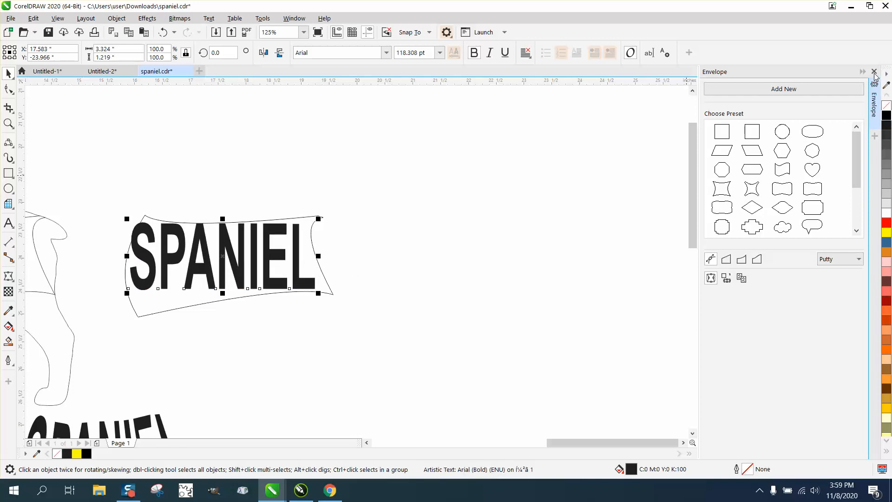
Close the Envelope docker and start an interactive envelope on SPANIEL, deleting the middle nodes of its two vertical sides.
left_click(874, 71)
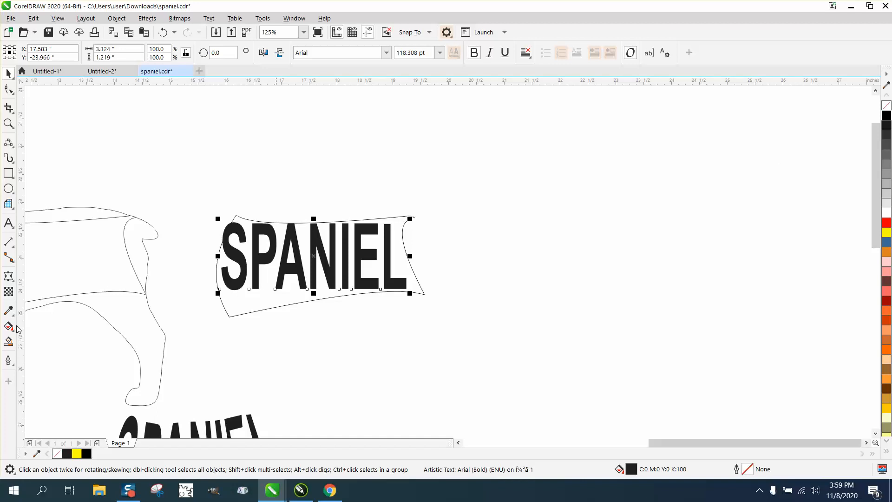
left_click(8, 276)
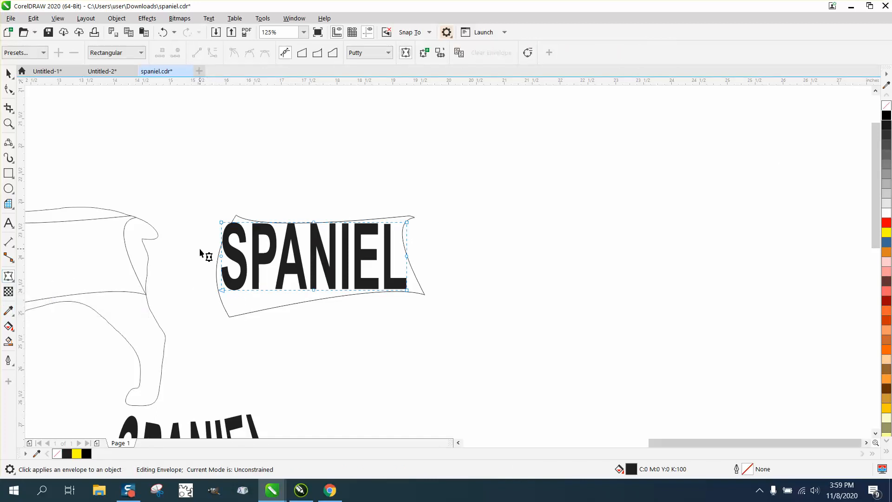
left_click_drag(199, 249, 448, 261)
key("Delete")
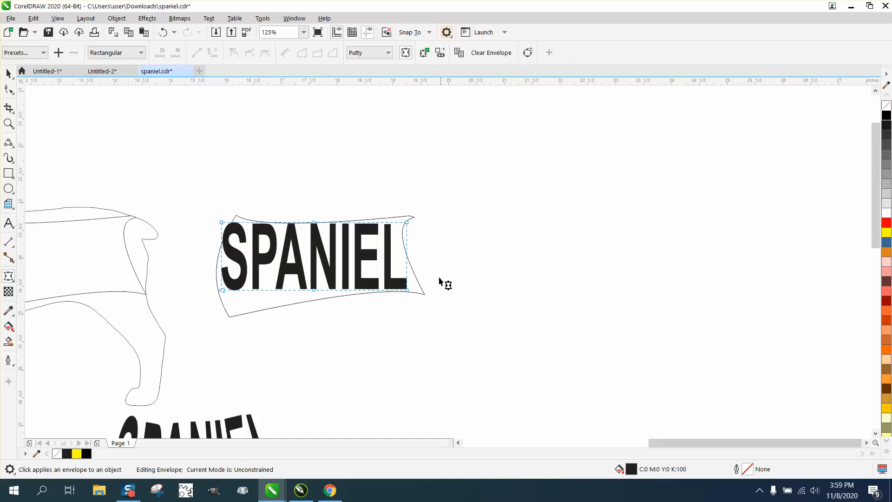
Pull the envelope's lower-right, lower-left and upper-left corners toward the panel's corners, curve its right side, and undo the left side's bend.
left_click_drag(406, 290, 398, 244)
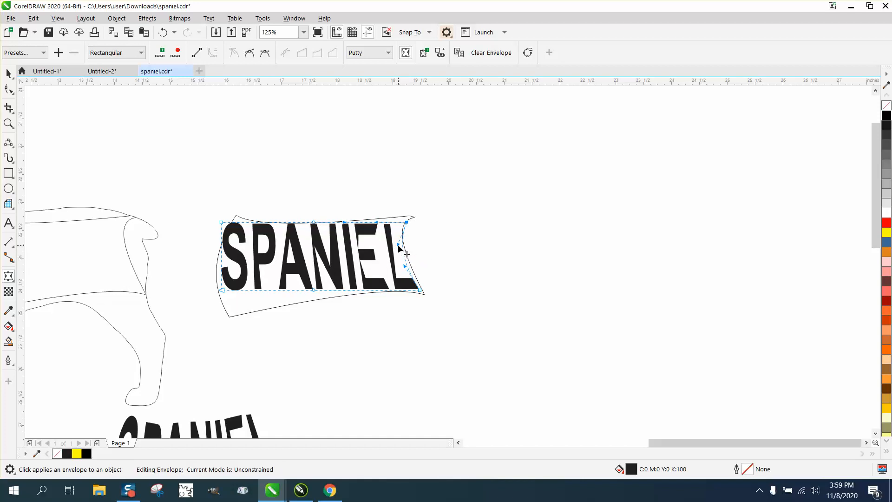
left_click_drag(398, 245, 405, 244)
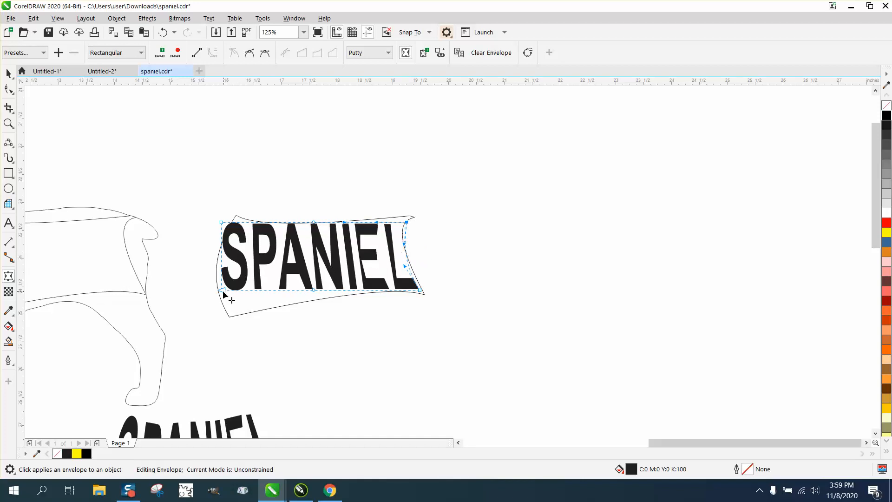
left_click_drag(222, 291, 228, 312)
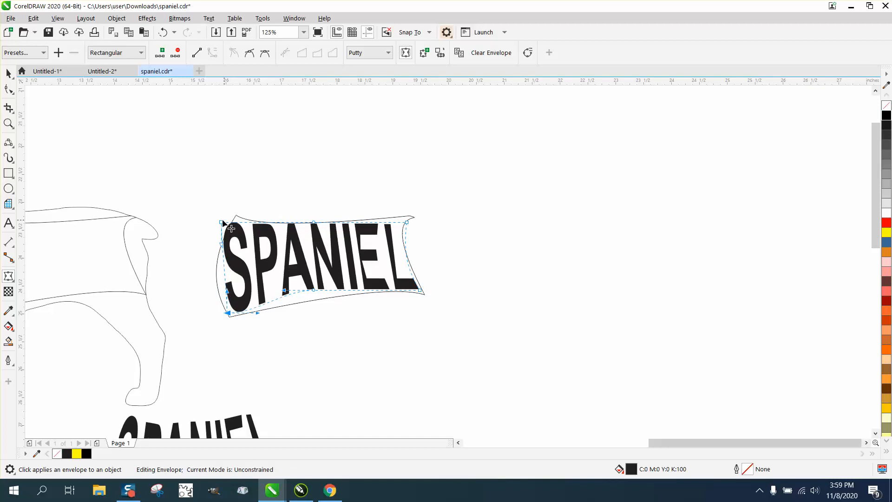
left_click_drag(222, 222, 202, 270)
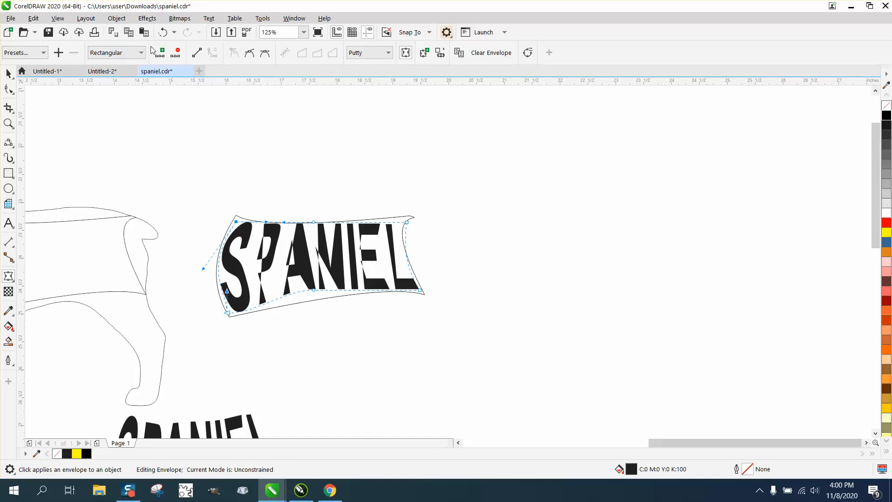
left_click(164, 32)
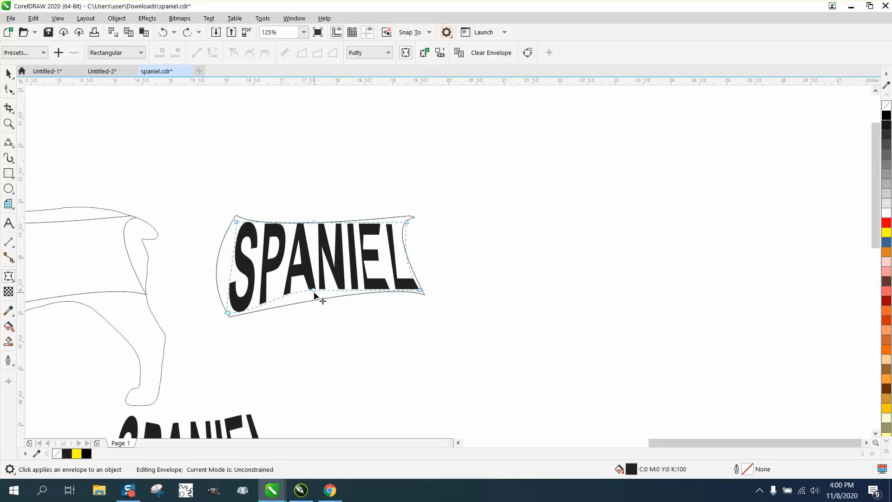
Lower the envelope's top and bottom middle nodes to follow the panel, raise its upper-right corner, and straighten its right side.
left_click_drag(314, 292, 314, 300)
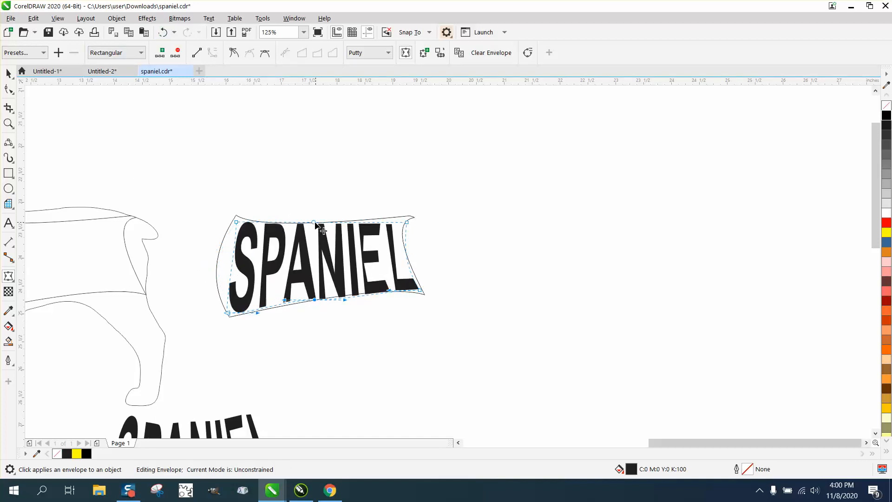
left_click_drag(315, 223, 315, 225)
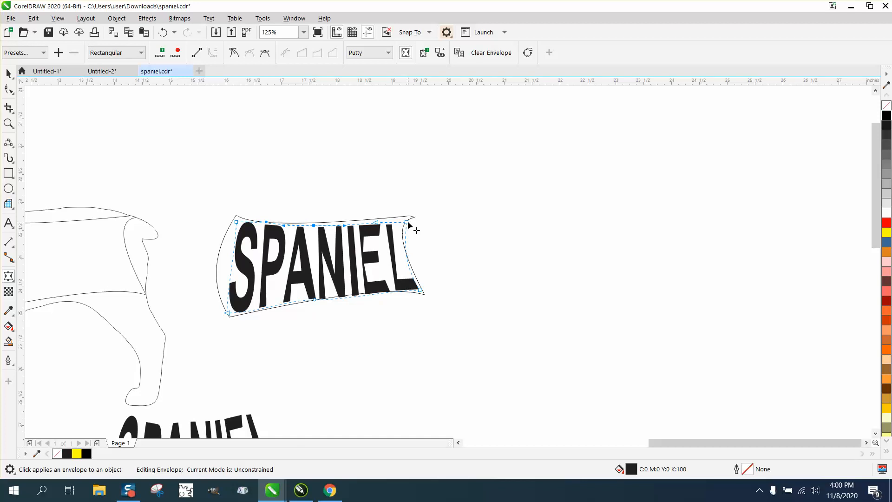
left_click_drag(407, 222, 375, 224)
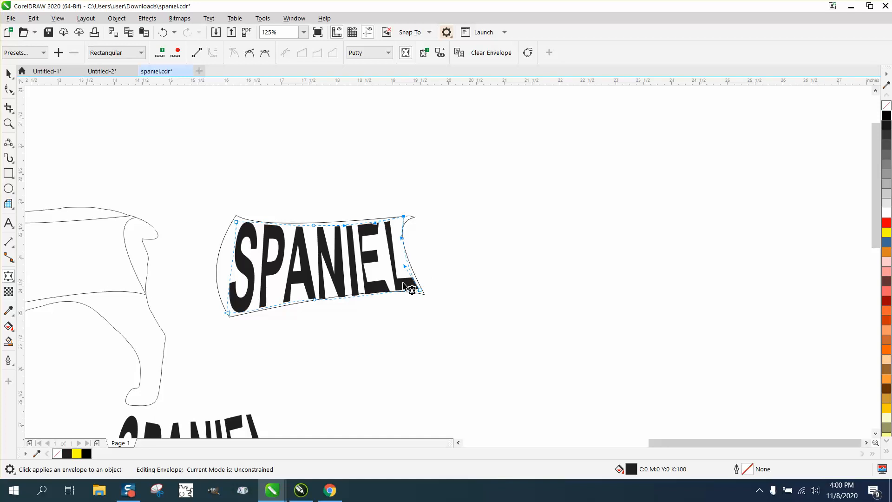
left_click_drag(407, 265, 418, 265)
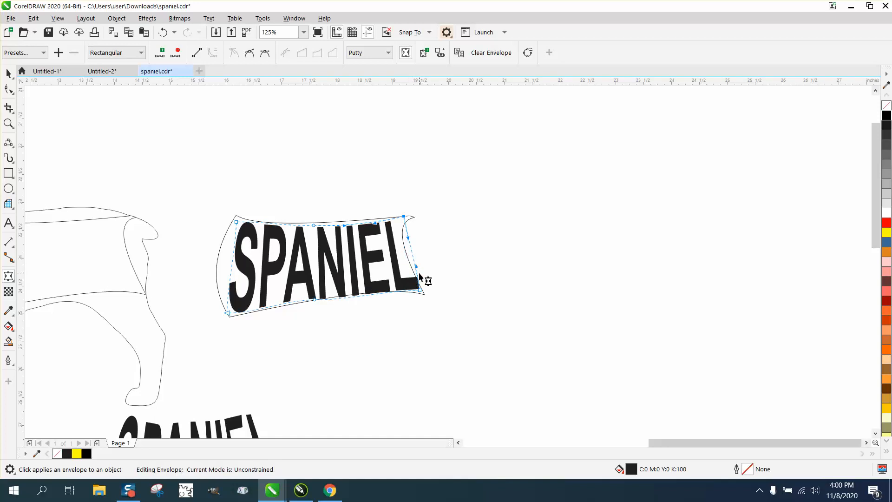
Add an envelope node on the right side near the foot of the L and pull it inside the panel outline.
left_click(8, 123)
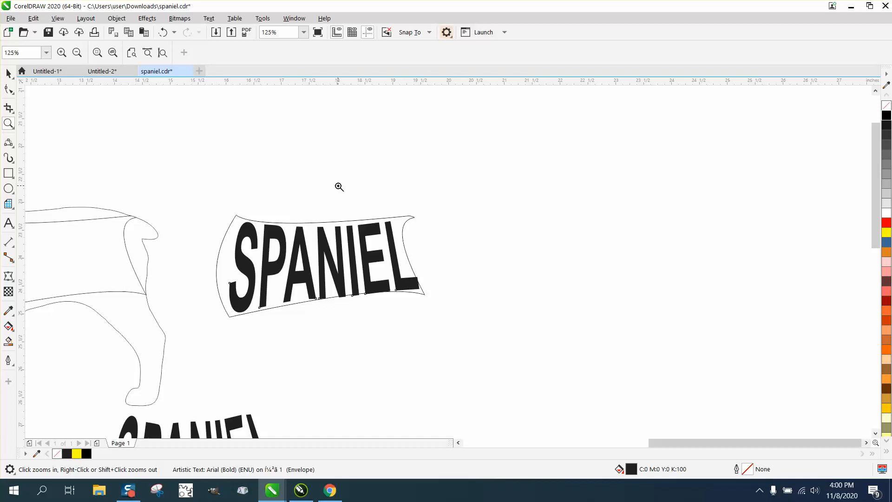
left_click_drag(486, 324, 329, 210)
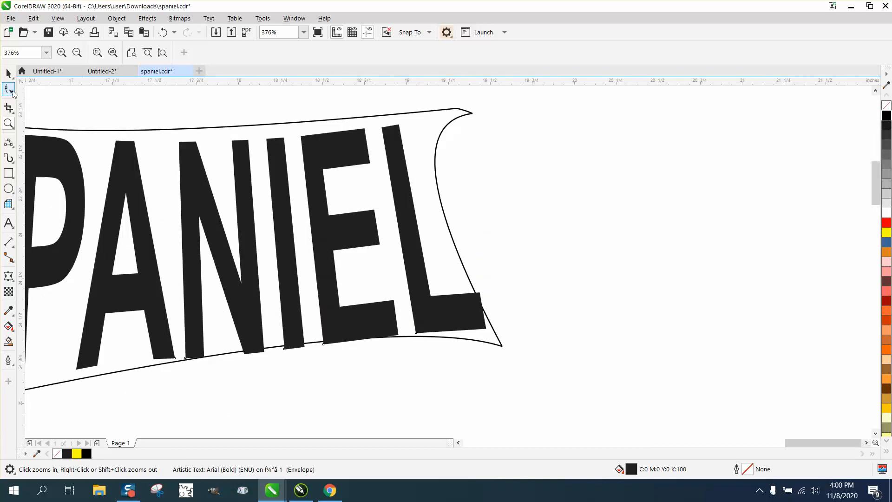
left_click(12, 91)
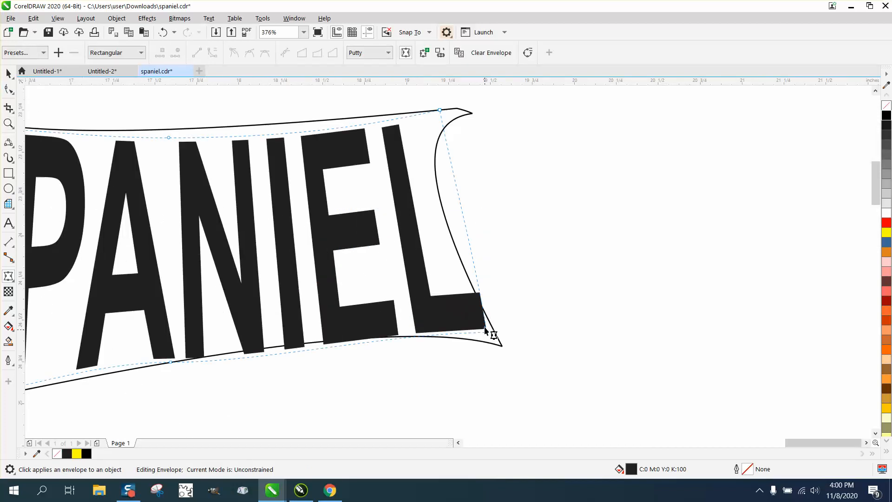
left_click(478, 292)
left_click_drag(479, 293, 481, 303)
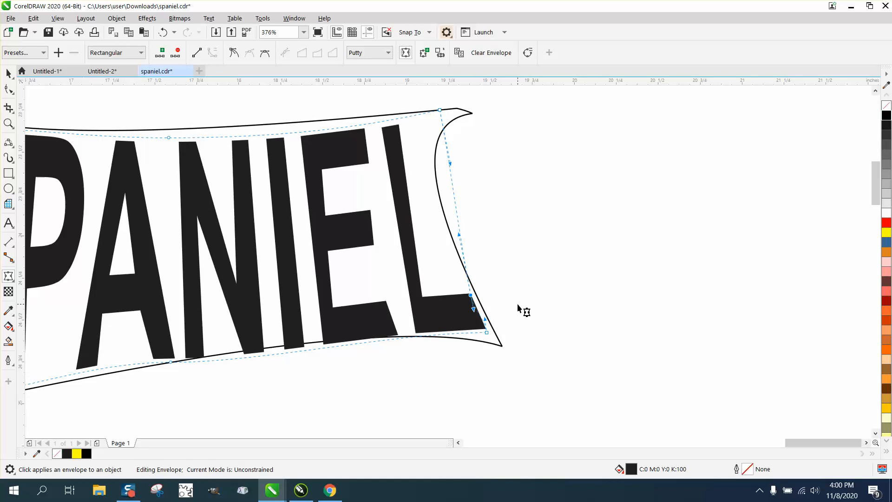
Nudge the enveloped SPANIEL text 5 inches to the left, out of the panel and into the second dog's body.
scroll(517, 303, "down", 3)
scroll(495, 302, "down", 3)
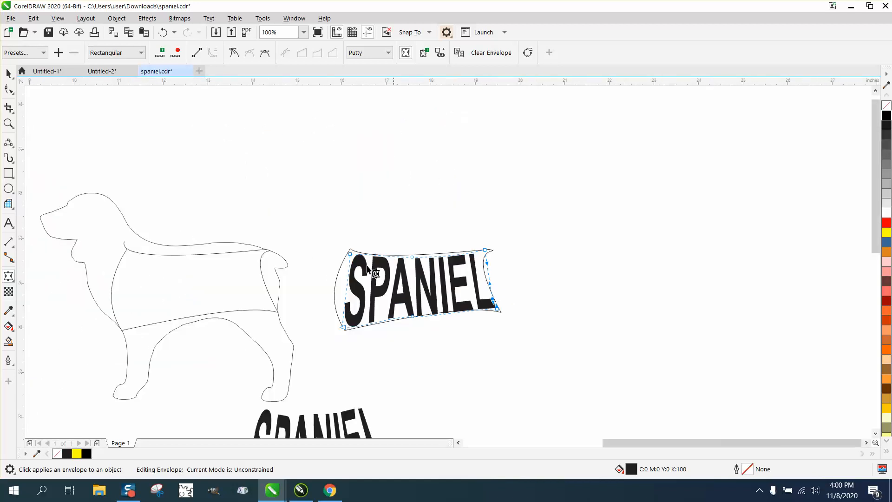
left_click(8, 74)
left_click(502, 264)
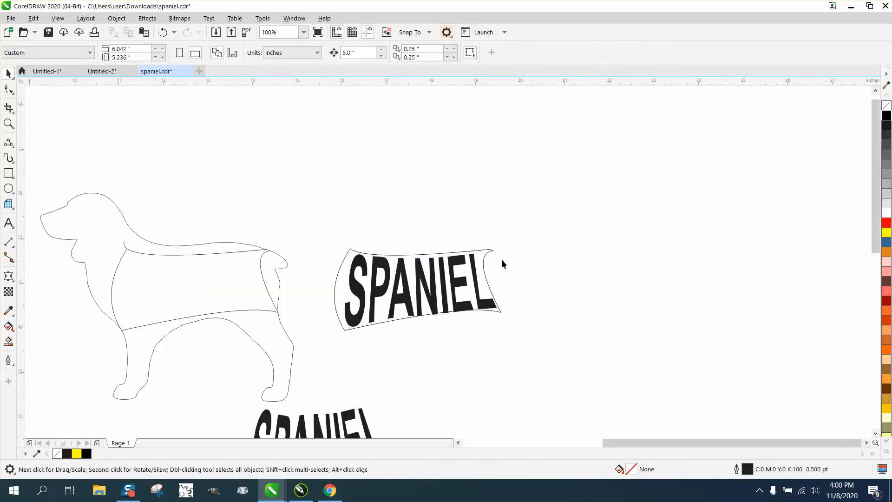
left_click(475, 264)
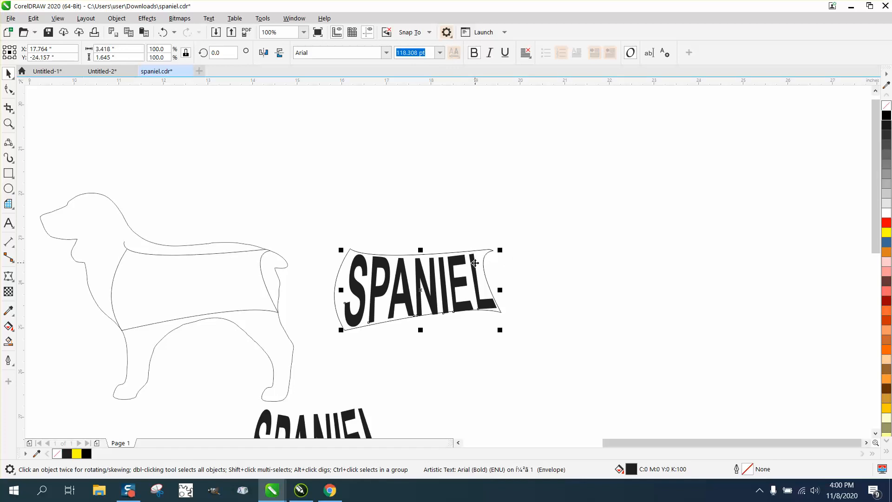
key("Left")
Delete the four guide curves around the SPANIEL text inside the second dog's body.
left_click(257, 251)
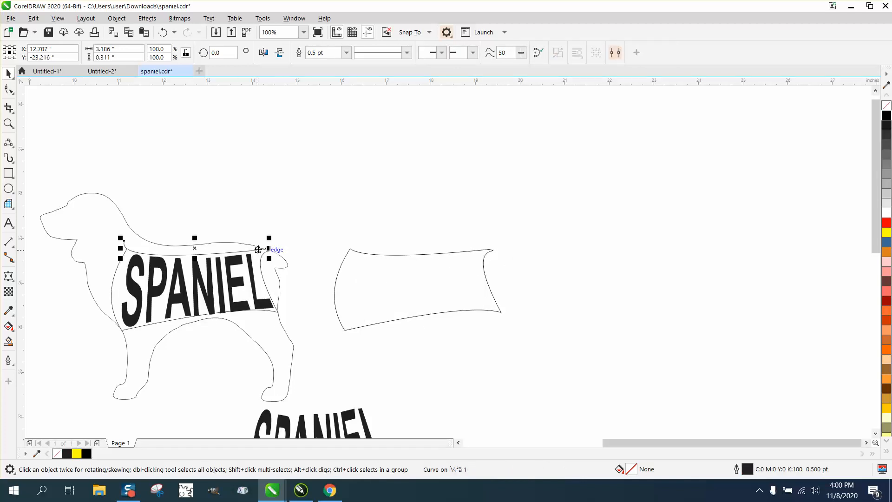
left_click(288, 285)
left_click(263, 278)
key("Delete")
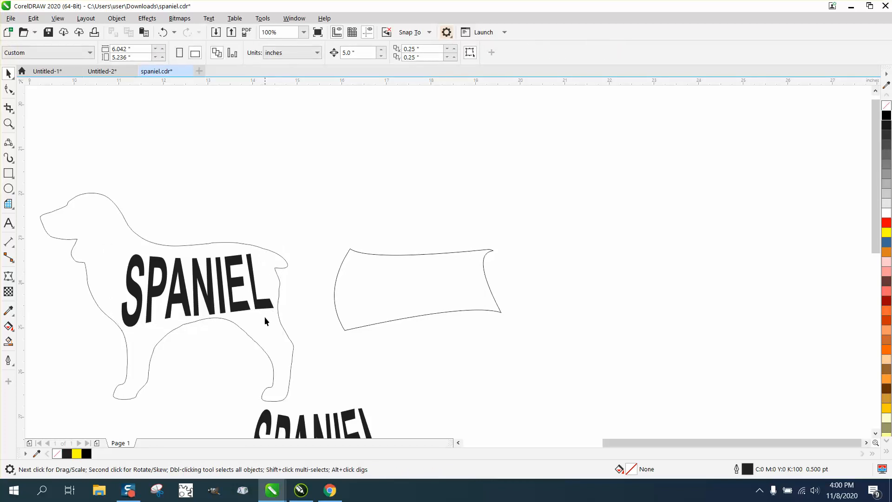
Raise the top middle node of the SPANIEL text's envelope and curve its upper edge up to the dog's back line.
left_click(209, 291)
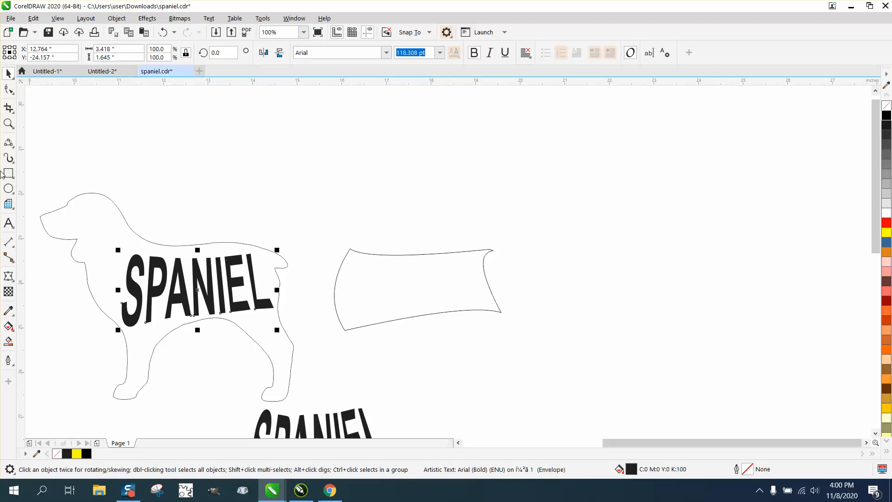
left_click(8, 124)
left_click_drag(61, 197, 175, 330)
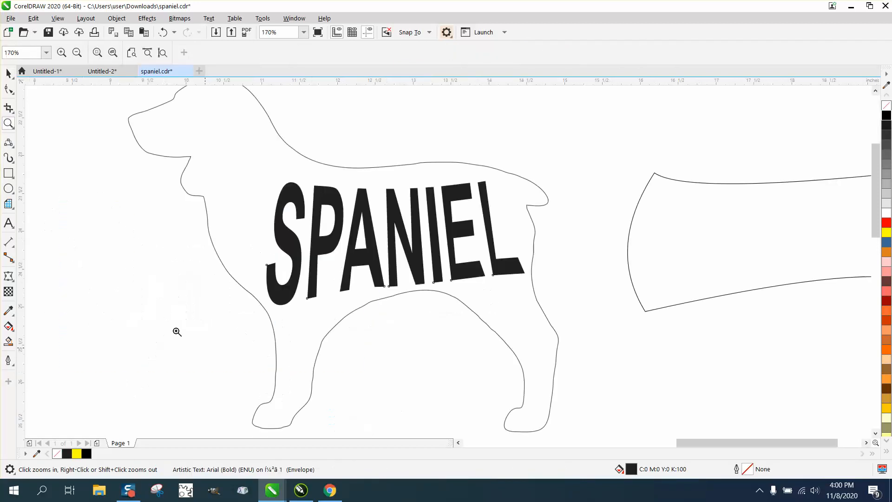
left_click(9, 276)
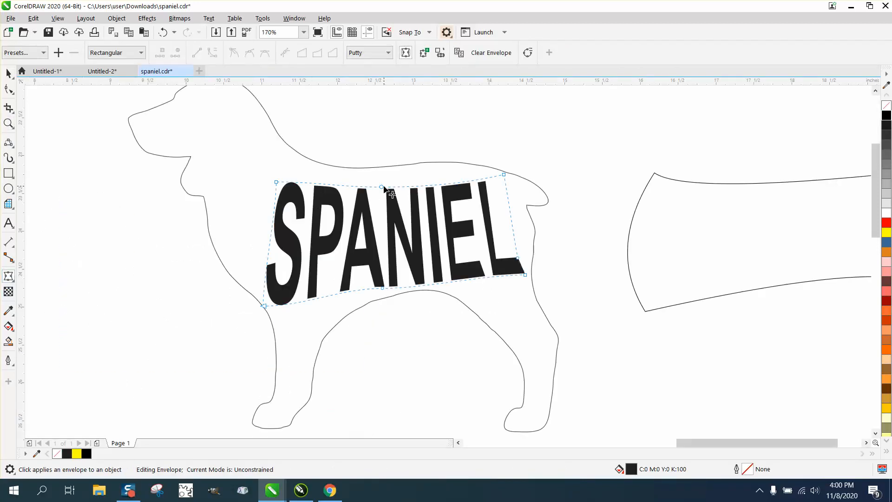
left_click_drag(380, 187, 380, 171)
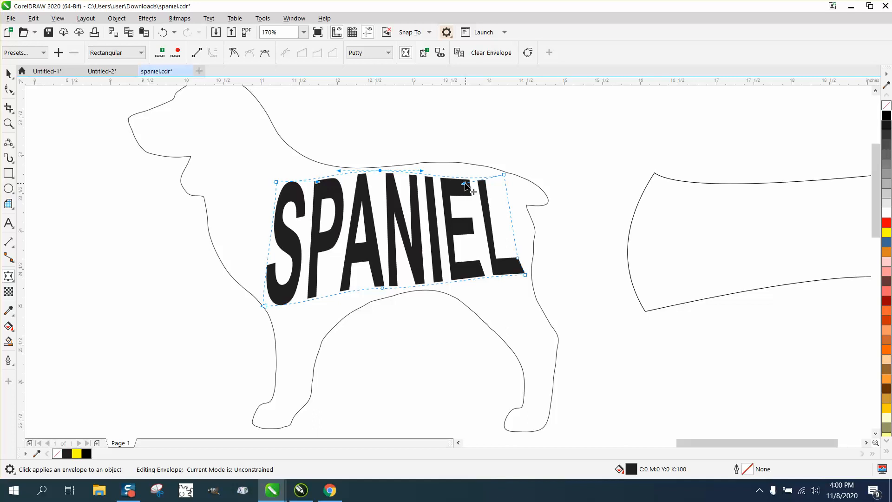
left_click_drag(463, 182, 457, 162)
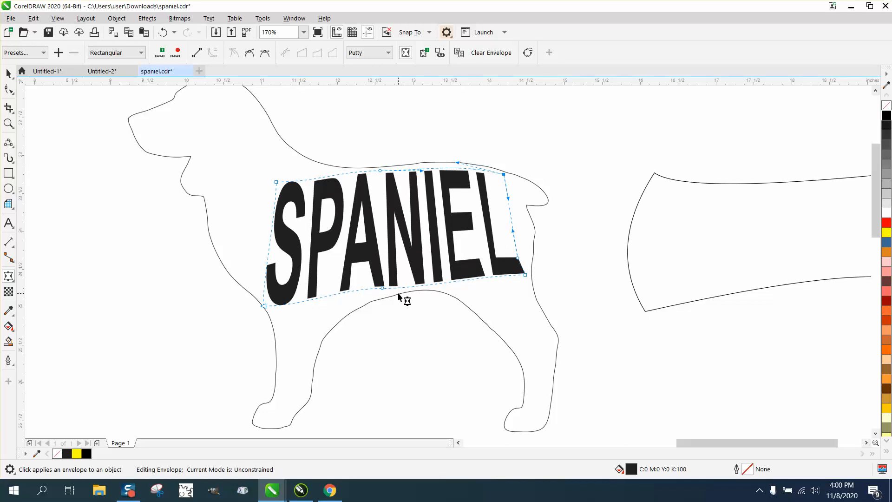
Lower the envelope's bottom middle node and lower-right corner, and stretch its two left corners toward the dog's neck and front leg.
left_click_drag(382, 288, 382, 290)
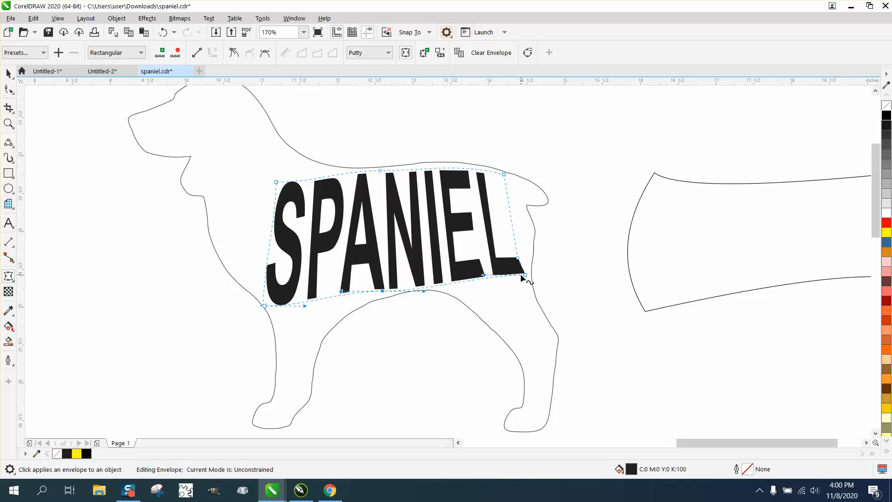
left_click_drag(524, 275, 483, 273)
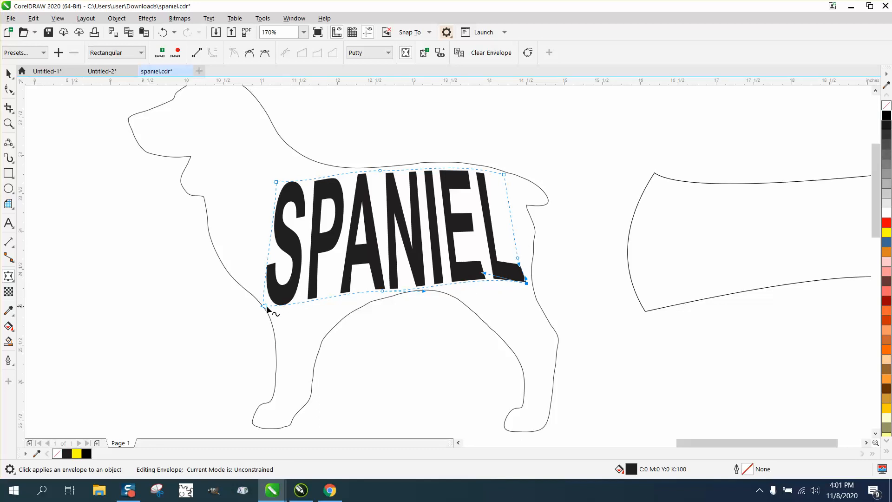
left_click_drag(276, 182, 302, 167)
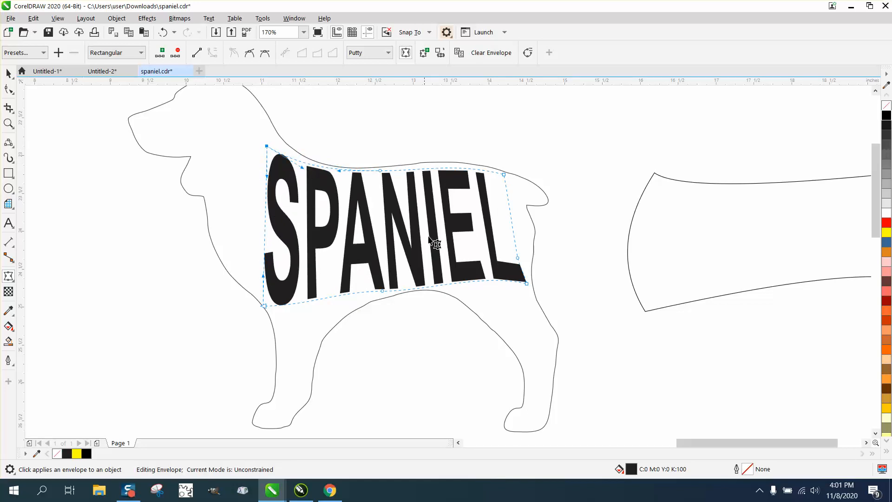
left_click_drag(264, 305, 277, 326)
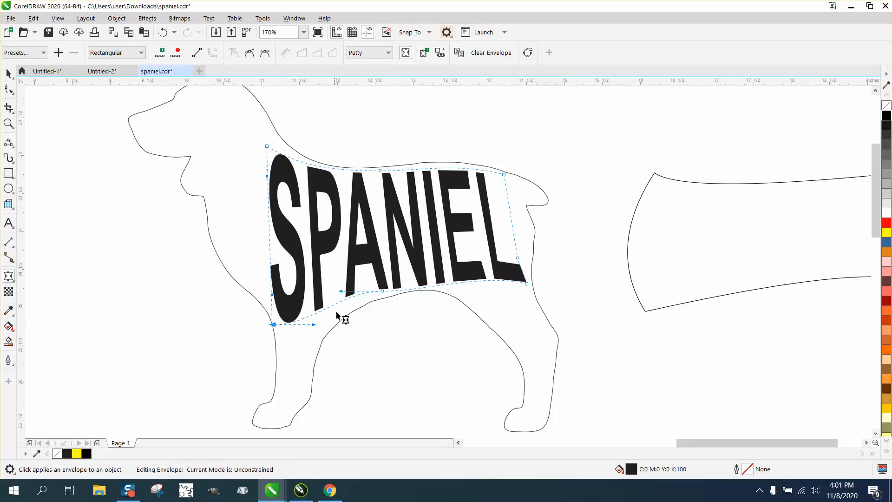
Make the envelope's bottom middle node a cusp, bend both sides to the belly line, and lower the lower-right corner toward the hind leg.
left_click_drag(342, 301, 342, 299)
right_click(384, 294)
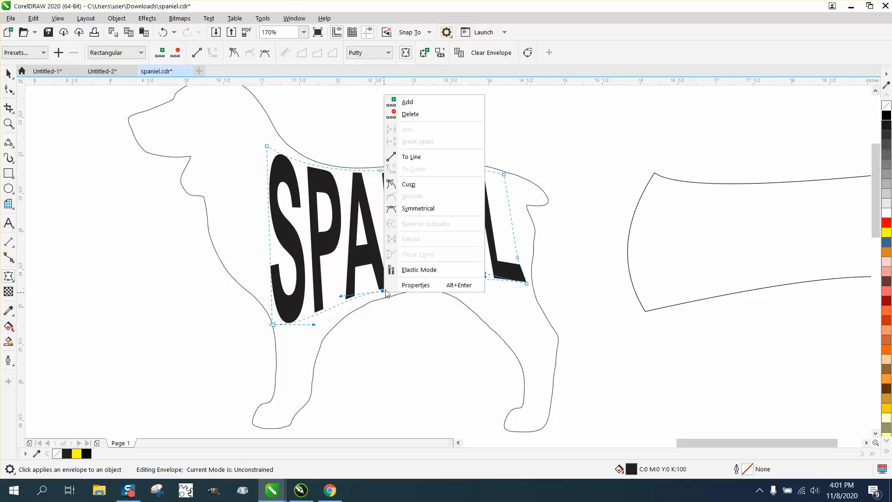
left_click(421, 185)
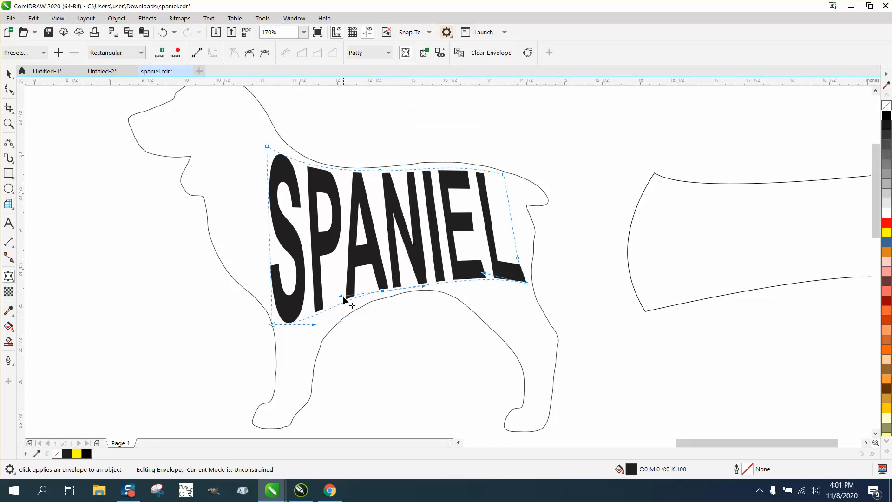
left_click_drag(343, 298, 340, 316)
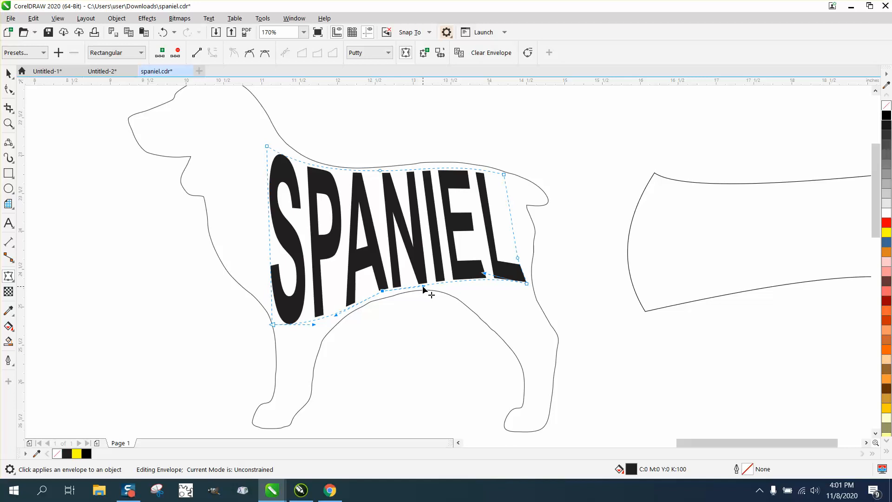
left_click_drag(423, 288, 427, 290)
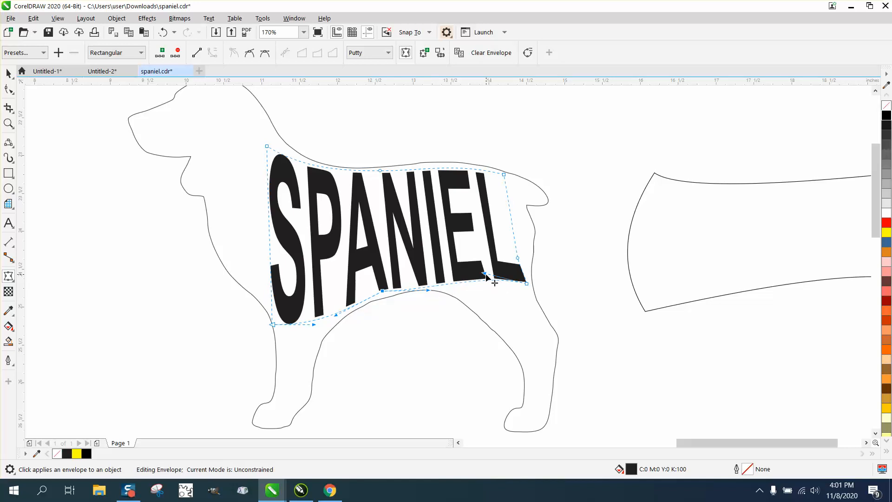
mouse_move(487, 277)
left_mouse_down()
mouse_move(531, 300)
mouse_move(487, 291)
left_mouse_up()
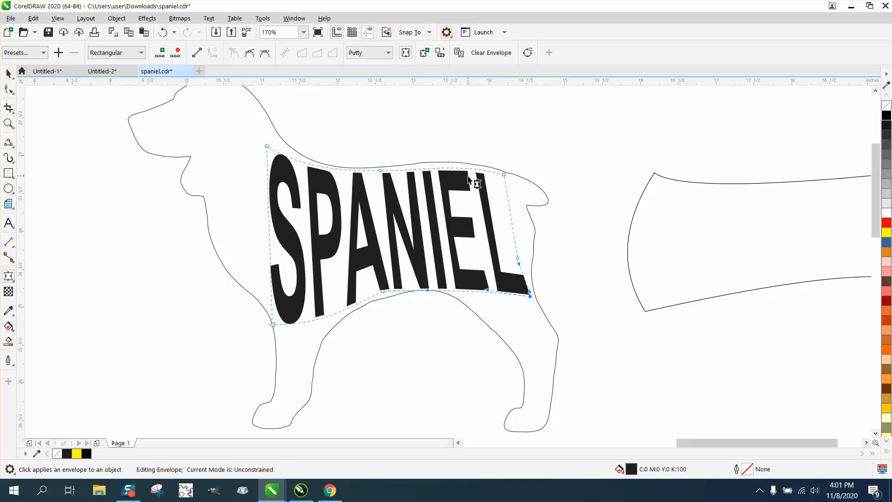
Make the envelope's top middle node a cusp and bend the curve on its right up to the dog's back line.
left_click(504, 175)
left_click_drag(423, 171, 422, 168)
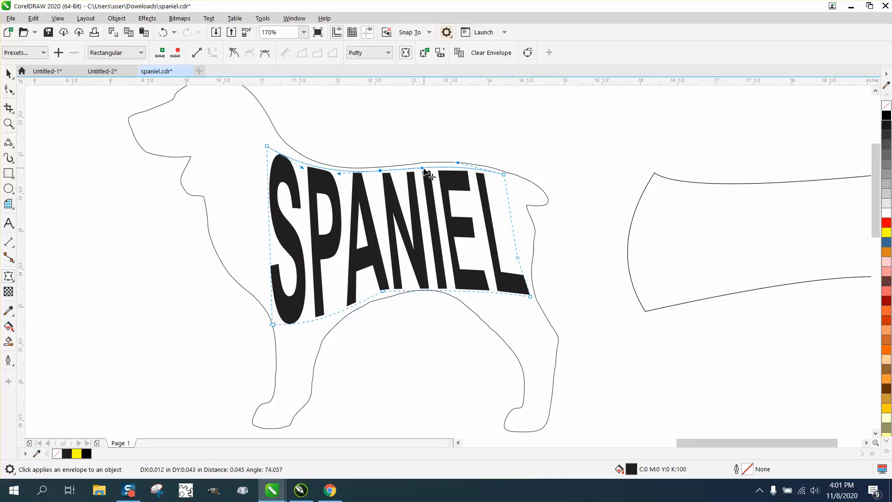
right_click(380, 172)
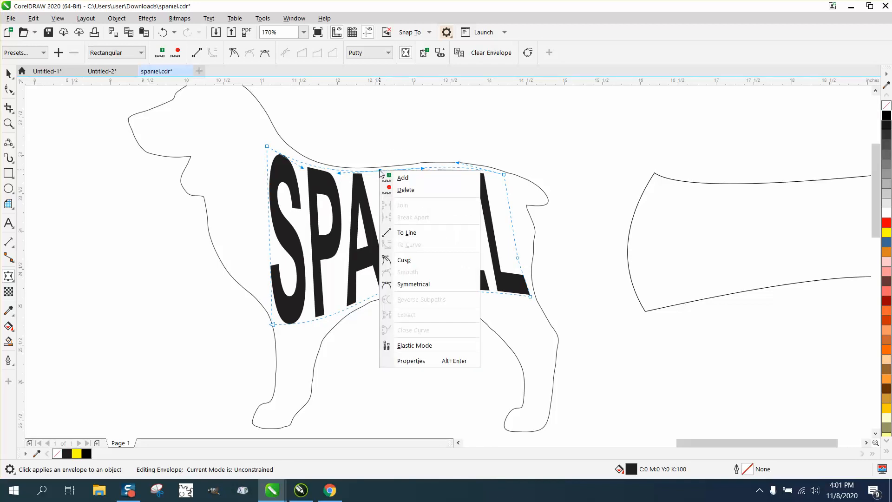
left_click(409, 258)
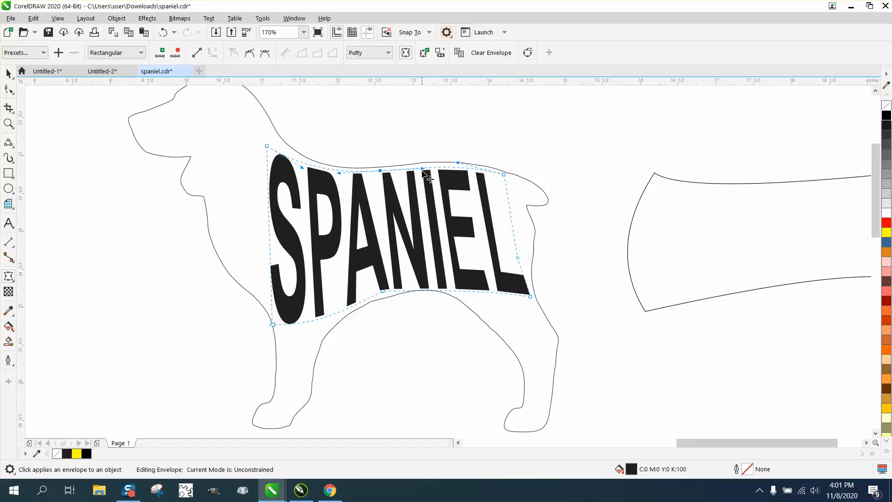
left_click_drag(424, 171, 421, 165)
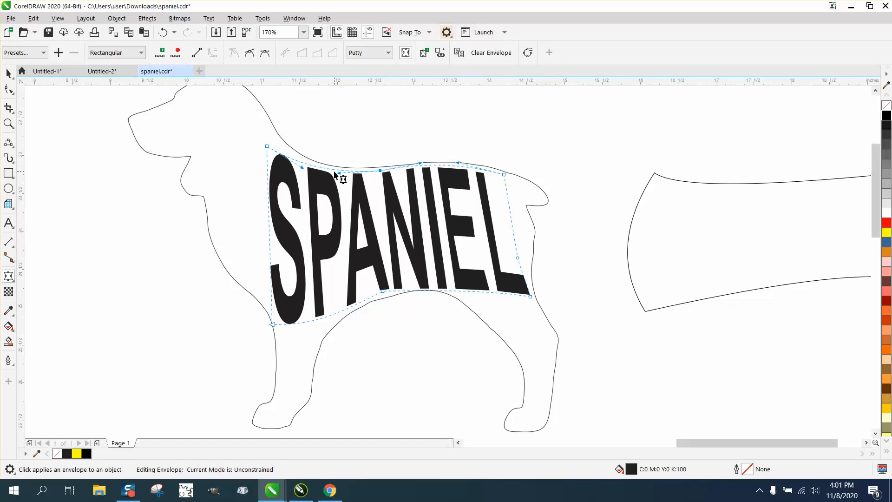
Raise the envelope's upper-left corner to the neck line, lower its lower-left corner into the front leg, and bow its left side outward.
left_click_drag(268, 146, 266, 136)
left_click_drag(301, 160, 303, 160)
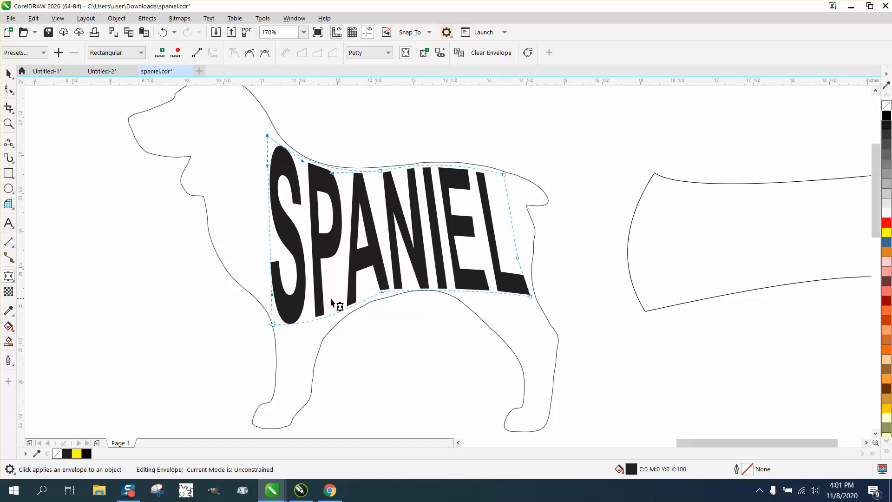
left_click_drag(272, 325, 271, 297)
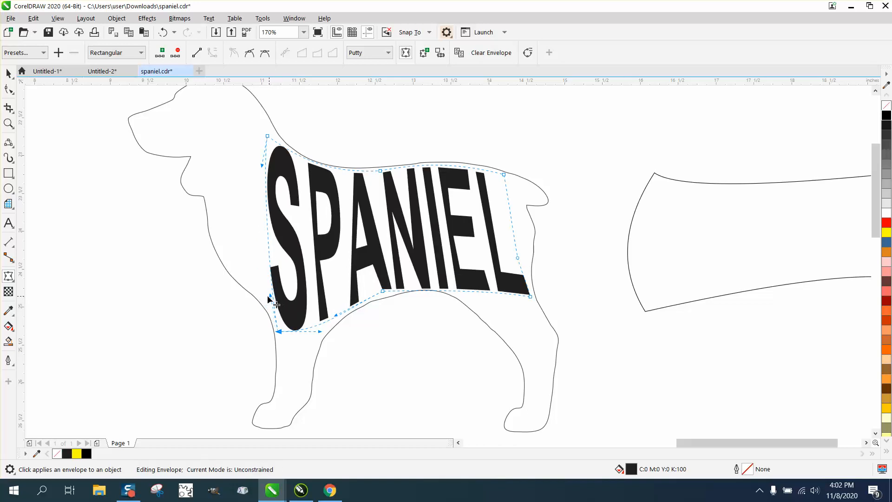
Examine how the enveloped SPANIEL text fills the dog's body, both in overview and close up along the back and belly lines.
scroll(171, 261, "down", 3)
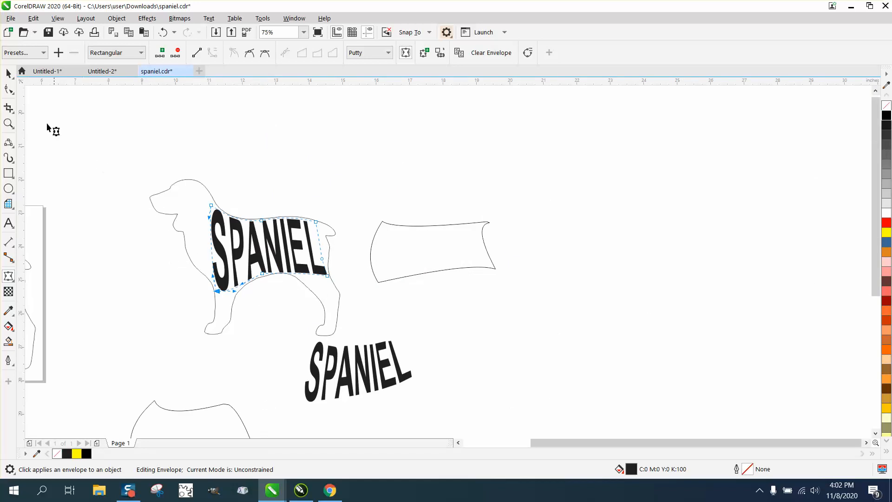
left_click(8, 74)
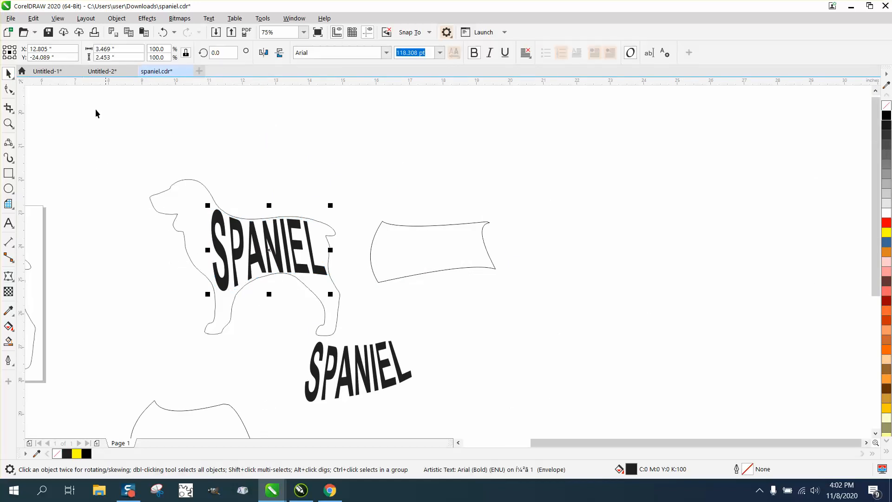
key("space")
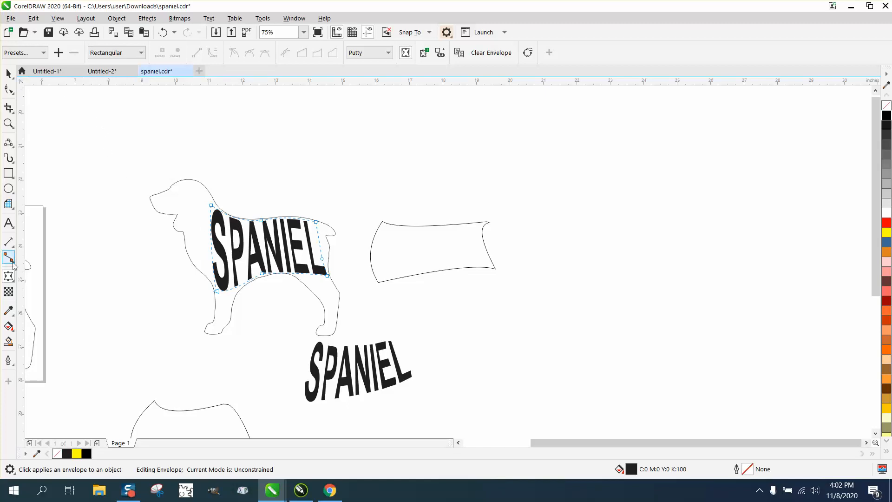
left_click(14, 283)
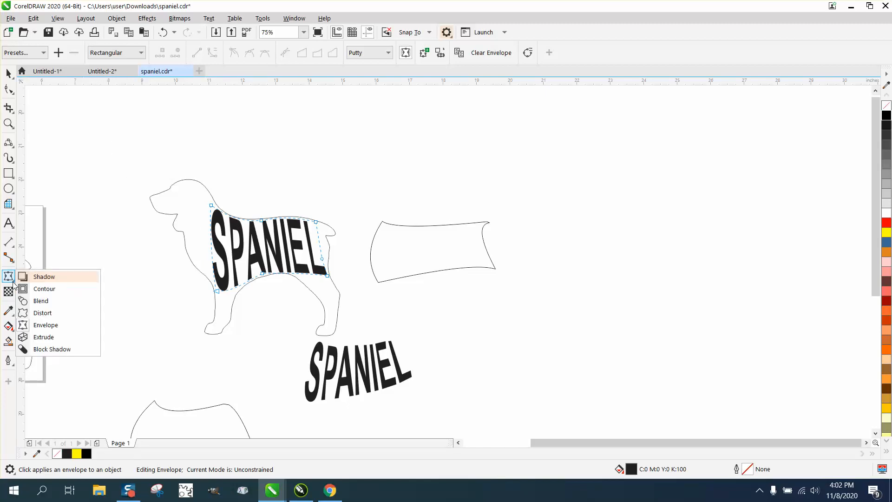
left_click(8, 123)
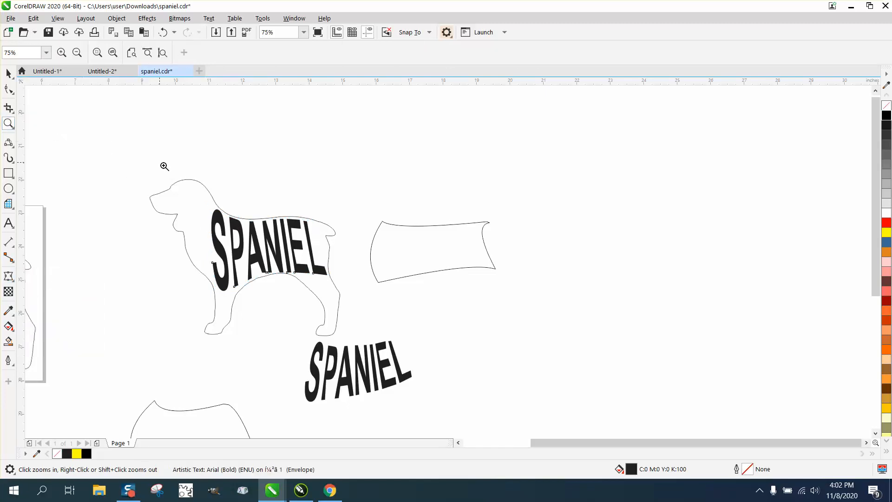
left_click_drag(160, 175, 434, 348)
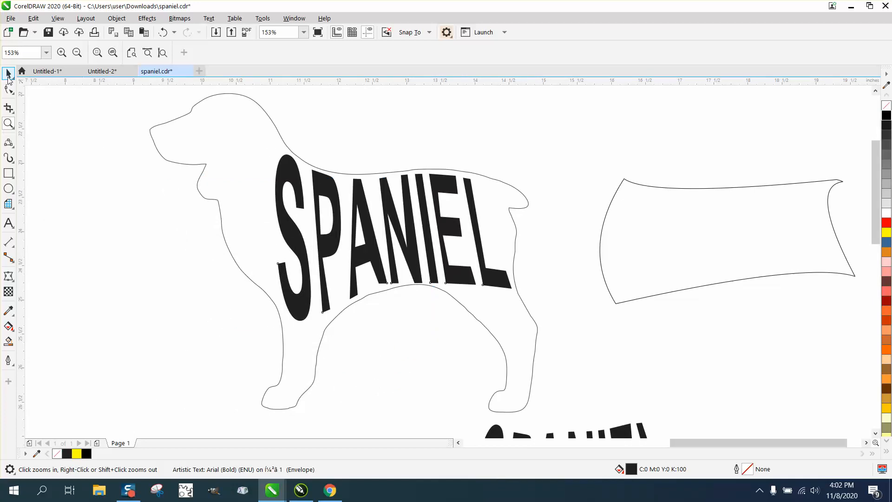
left_click(8, 73)
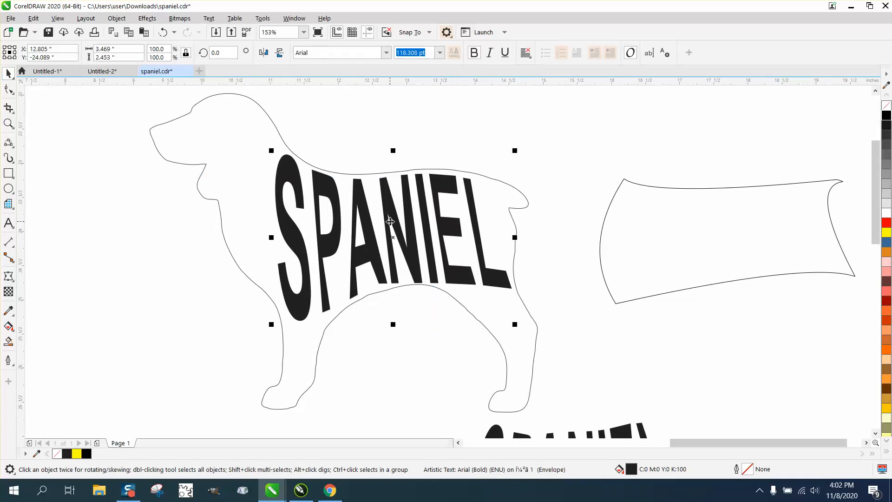
scroll(364, 214, "down", 2)
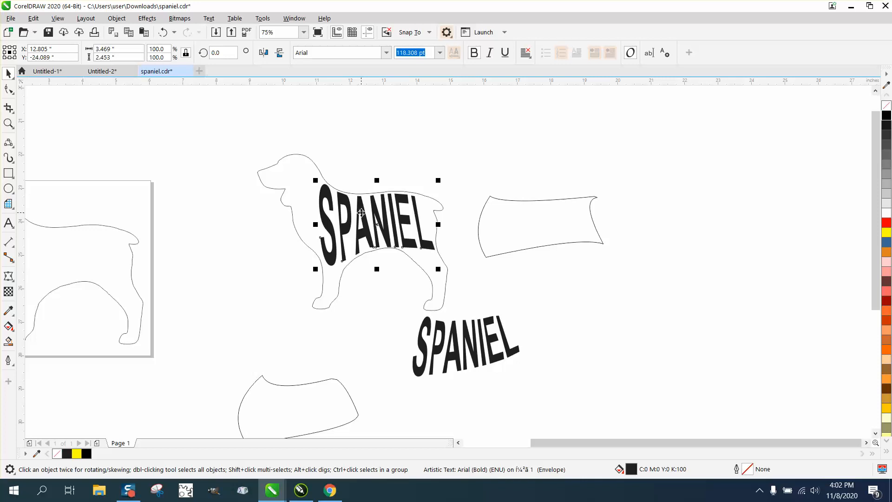
left_click(8, 123)
scroll(9, 123, "up", 1)
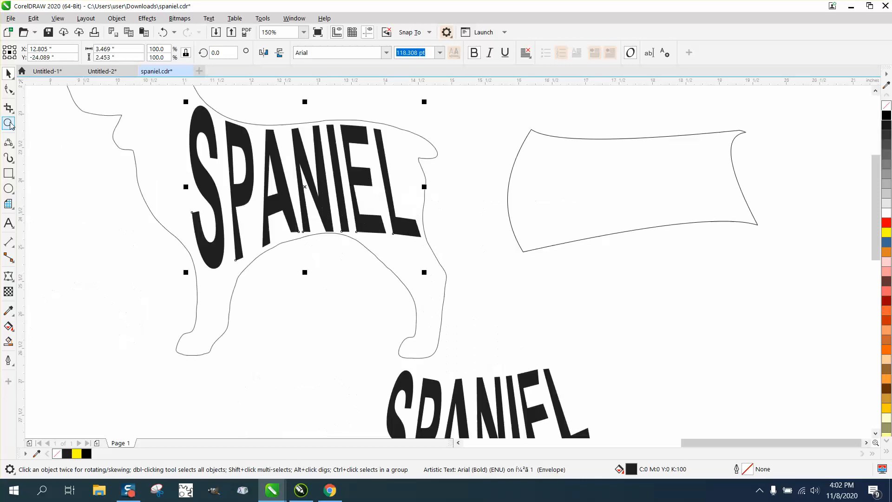
left_click(217, 168)
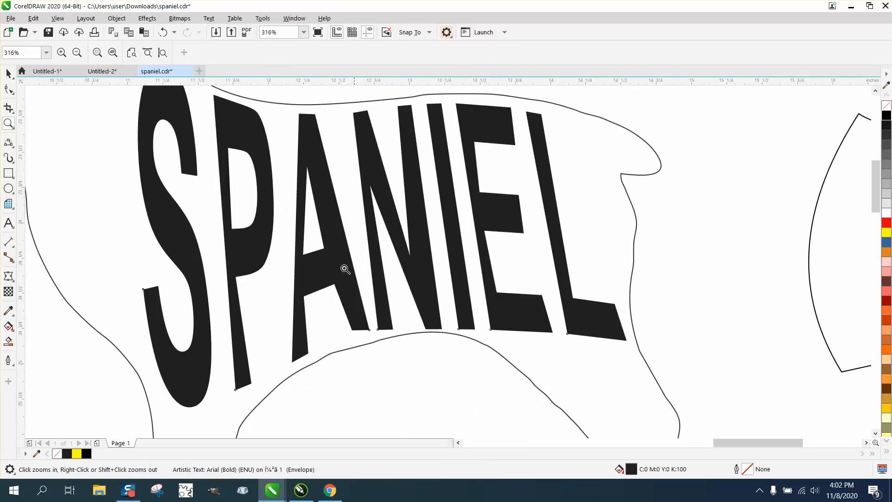
right_click(295, 262)
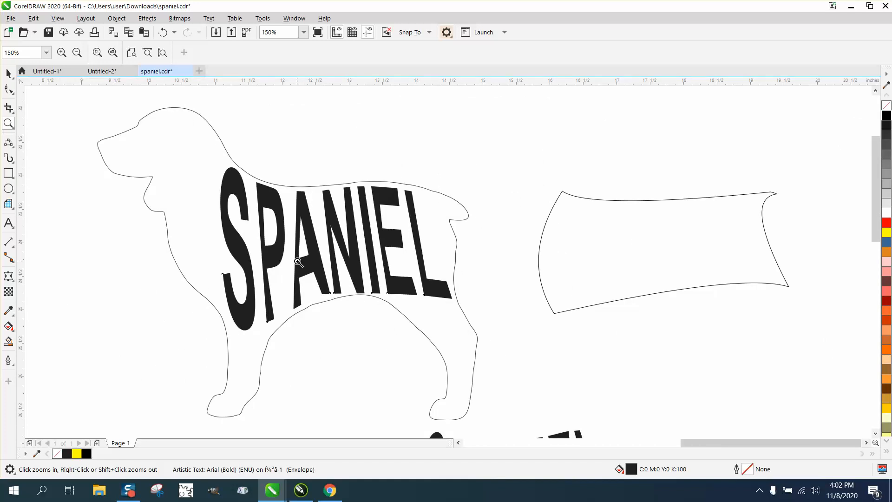